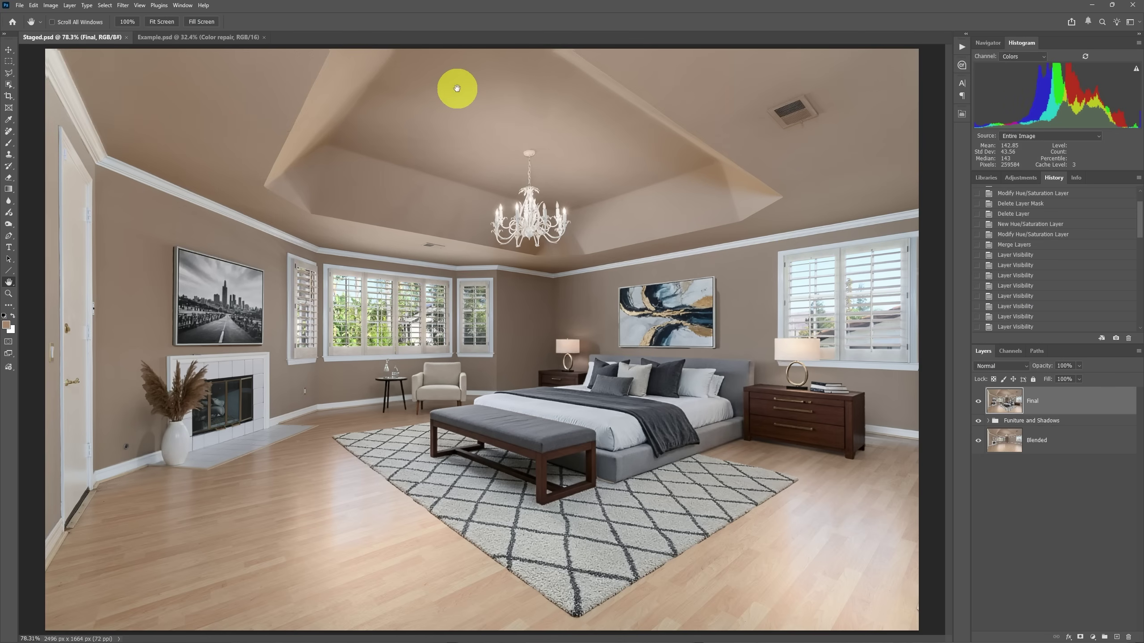
# Switch to the Example.psd document showing the empty room.
pyautogui.click(195, 39)
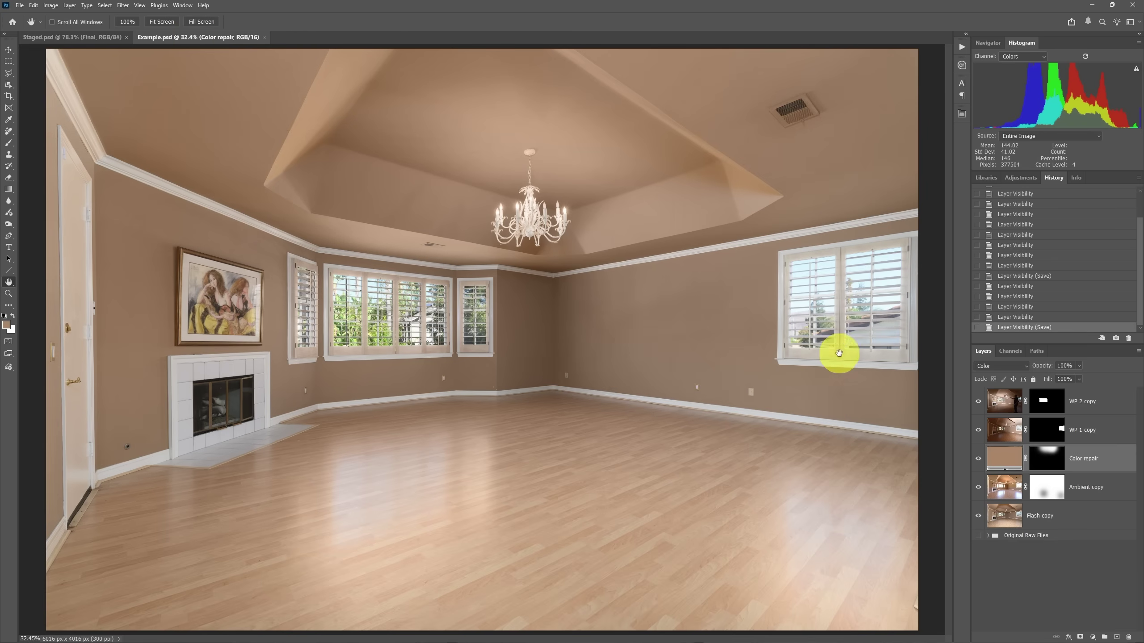
# Solo the Flash copy layer, then restore Ambient copy, Color repair, WP 1 copy and WP 2 copy one by one.
pyautogui.keyDown('alt'); pyautogui.click(979, 516); pyautogui.keyUp('alt')
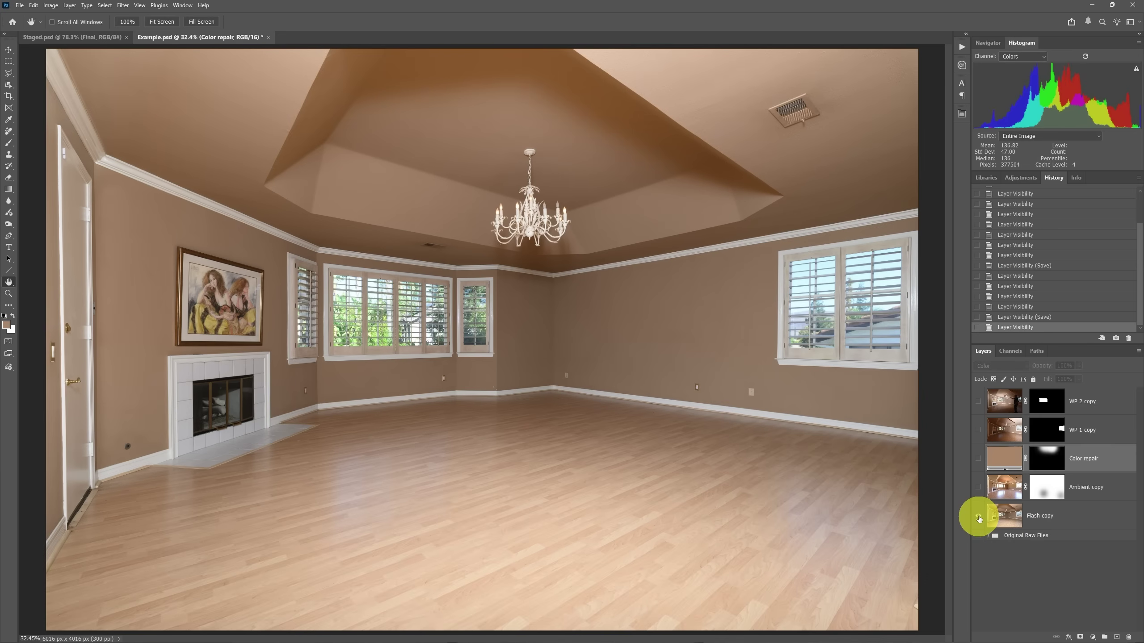
pyautogui.click(978, 488)
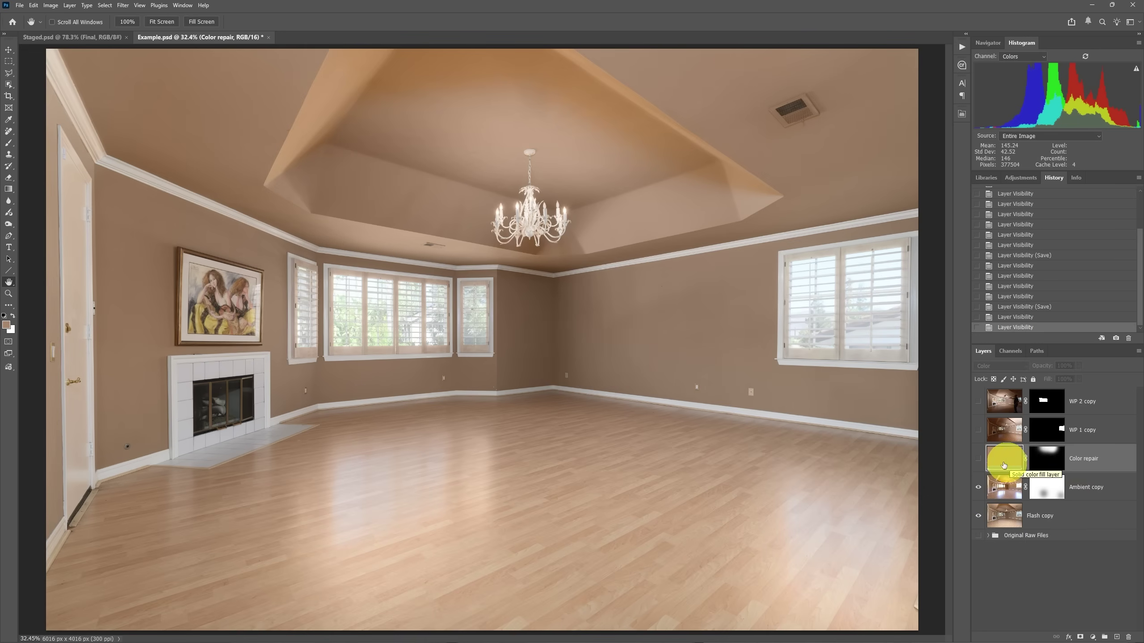
pyautogui.click(977, 460)
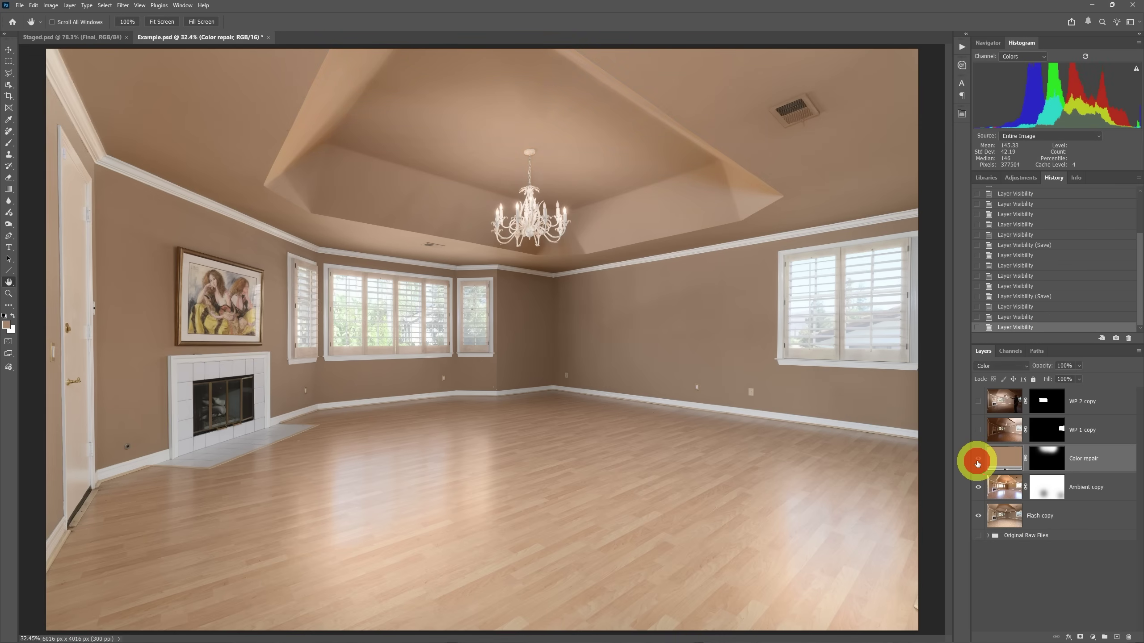
pyautogui.click(978, 430)
pyautogui.click(978, 401)
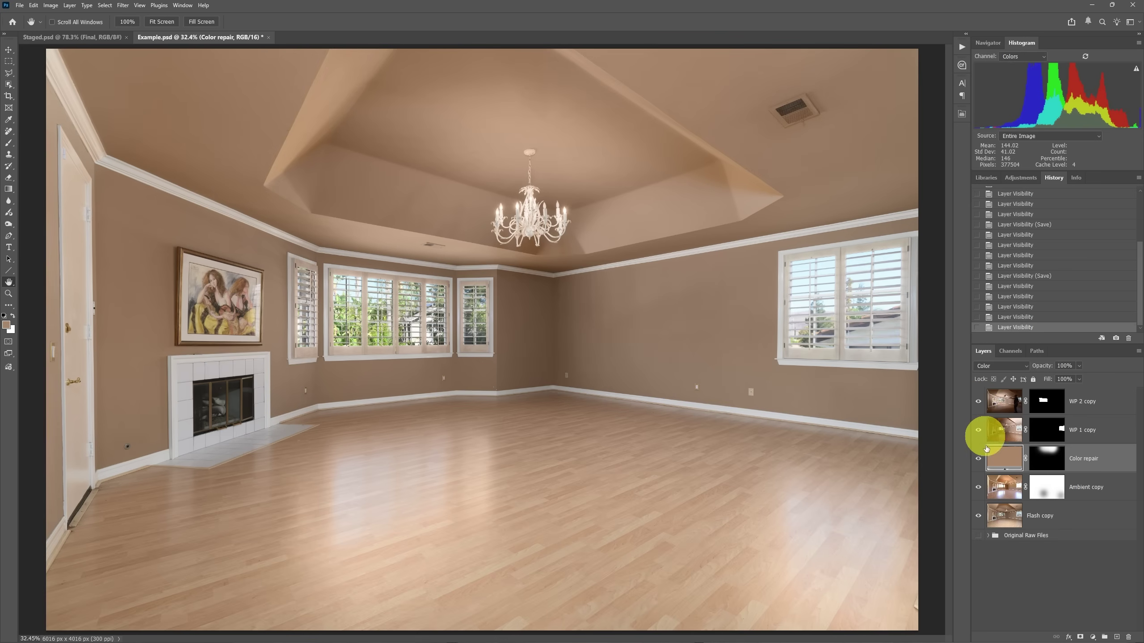
# Repeat the layer-by-layer rebuild from Flash copy up to WP 2 copy, then return to Staged.psd.
pyautogui.keyDown('alt'); pyautogui.click(978, 516); pyautogui.keyUp('alt')
pyautogui.click(978, 487)
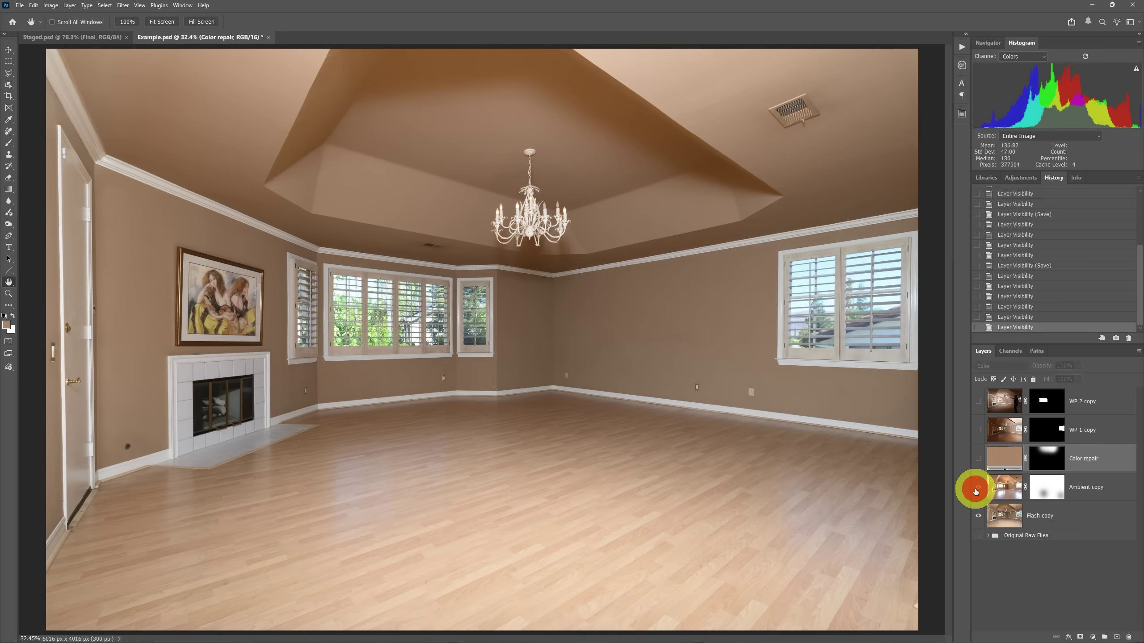
pyautogui.click(978, 459)
pyautogui.click(978, 430)
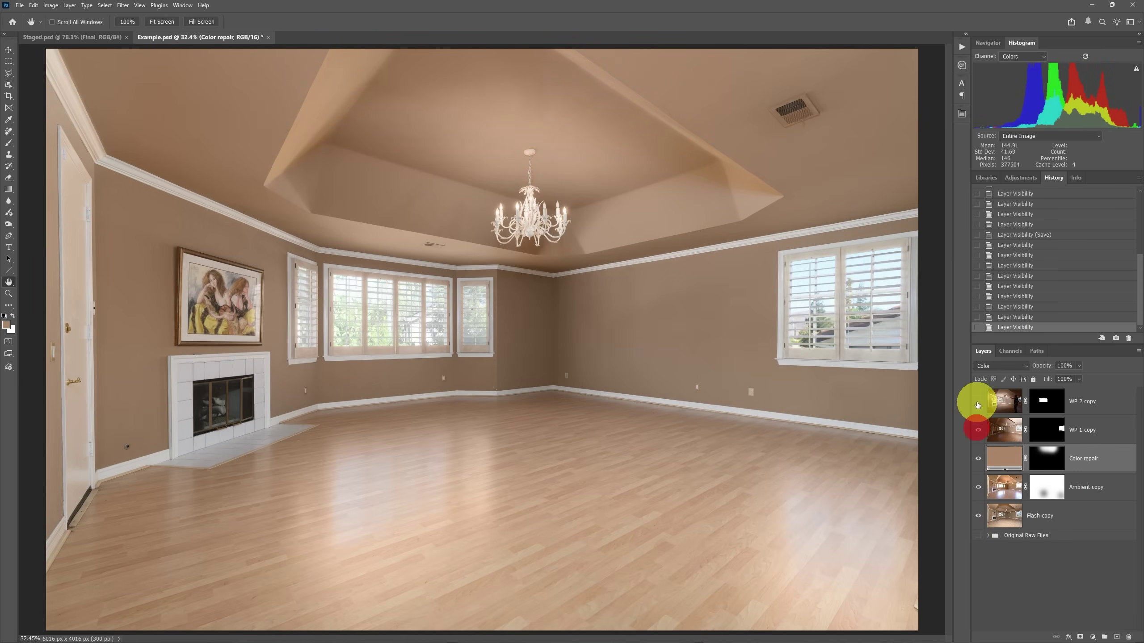
pyautogui.click(976, 401)
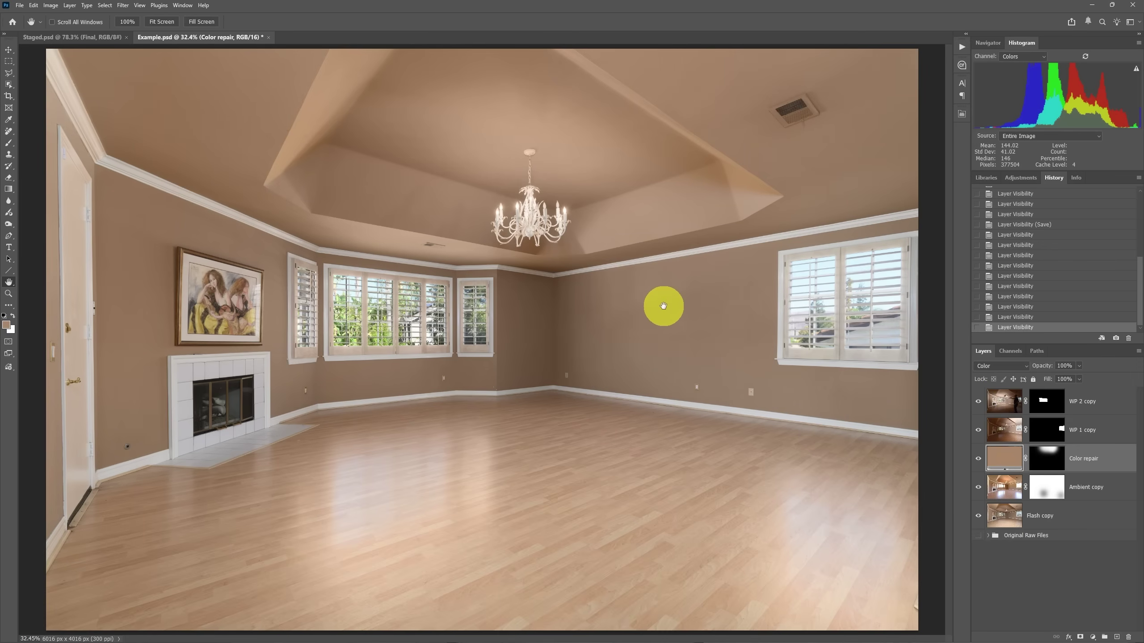
pyautogui.click(76, 38)
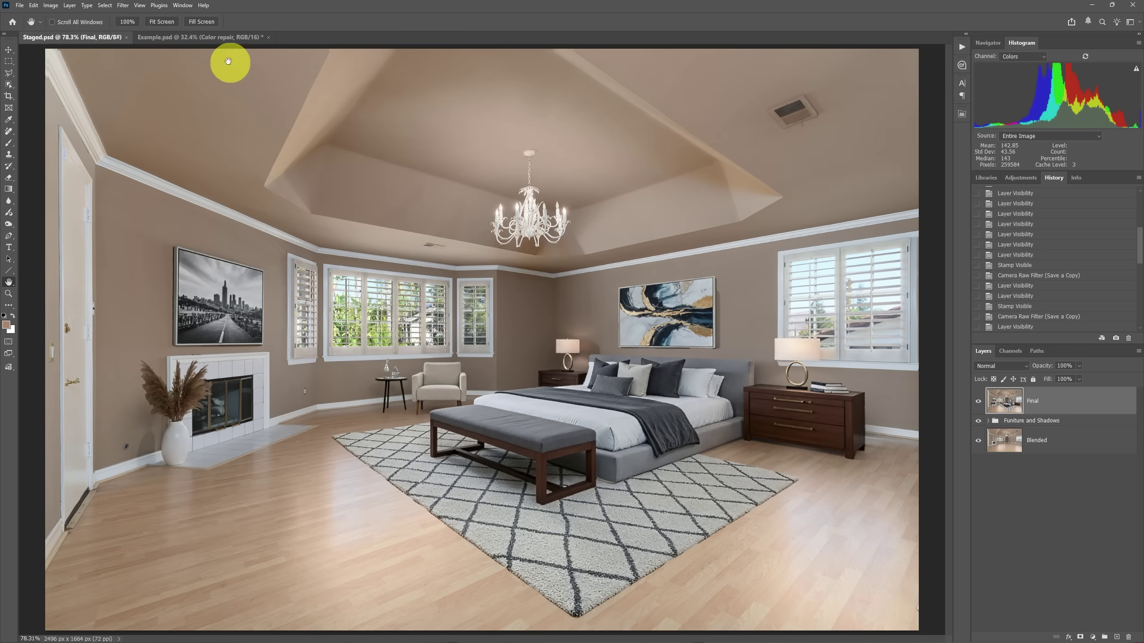
# Flip between Example.psd and Staged.psd for comparison, ending on the empty-room Example.psd.
pyautogui.click(194, 37)
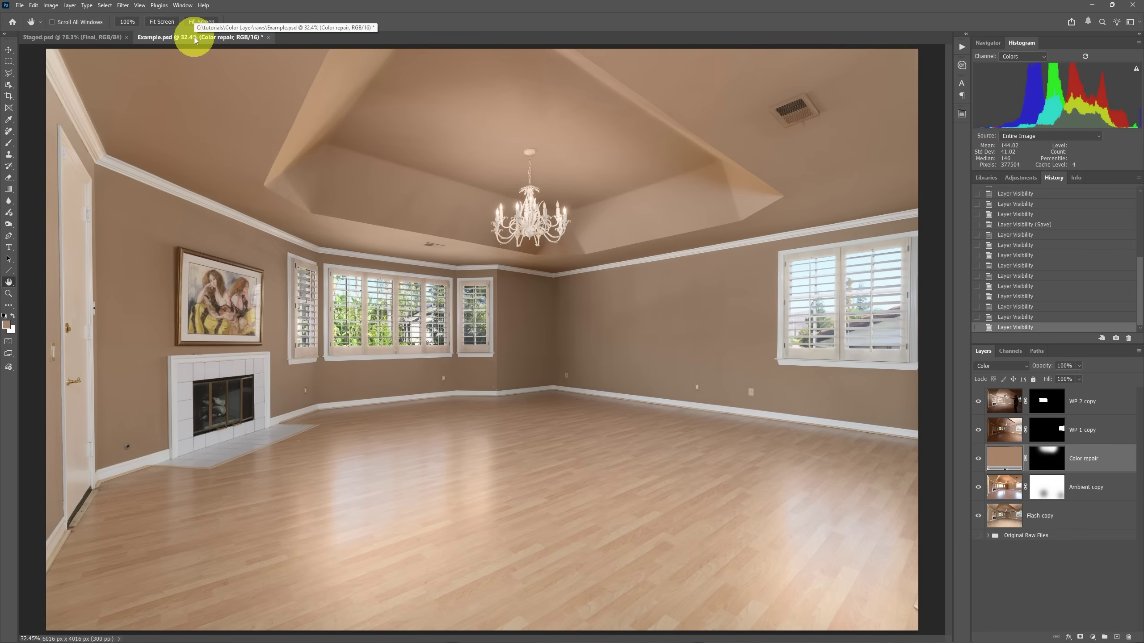
pyautogui.click(90, 37)
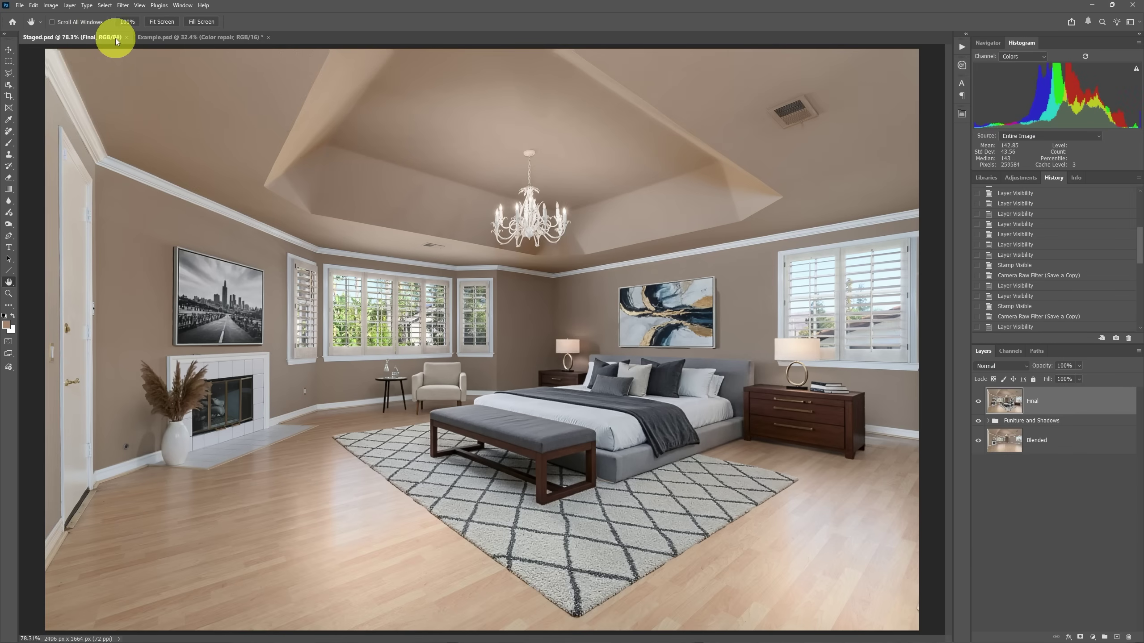
pyautogui.click(171, 39)
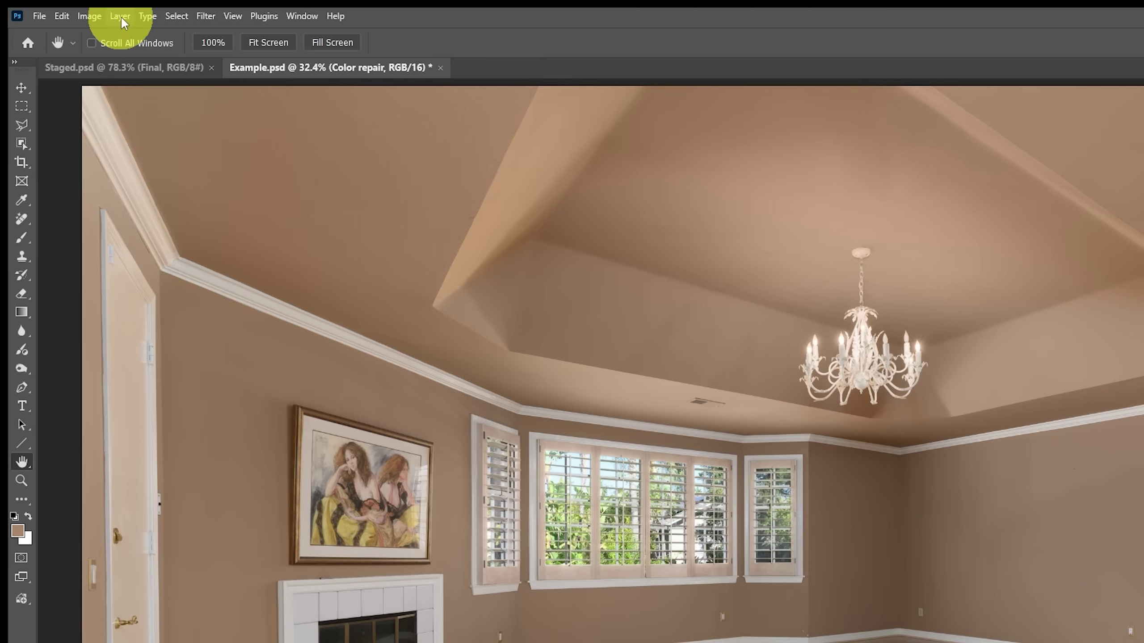
# Add a Color and vibrance 1 adjustment layer above Color repair with default settings.
pyautogui.click(121, 18)
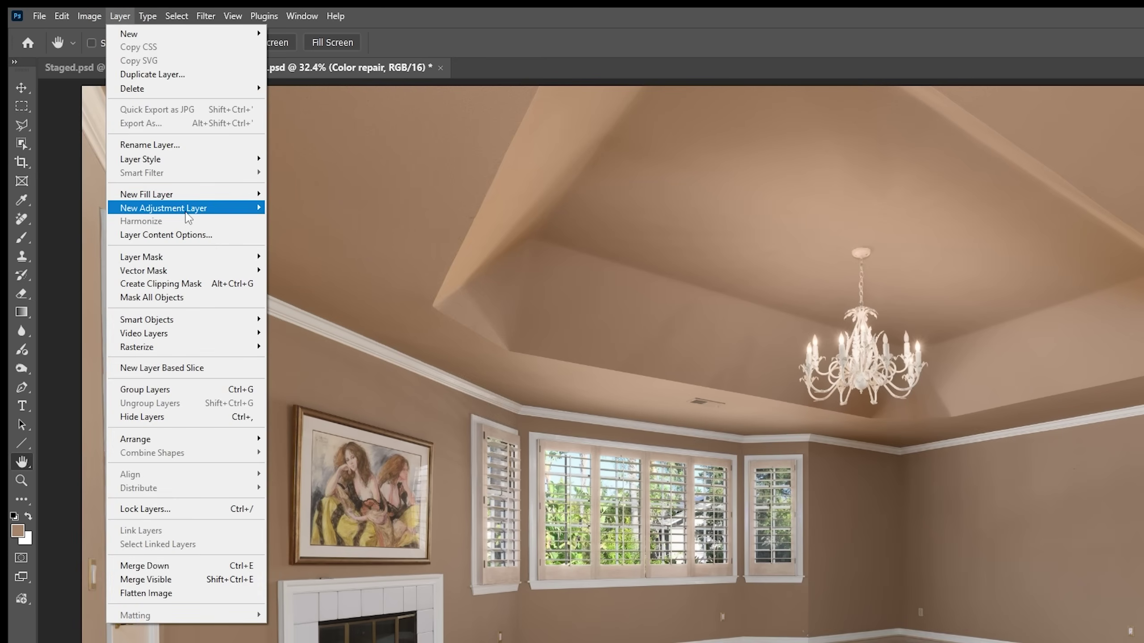
pyautogui.moveTo(185, 213)
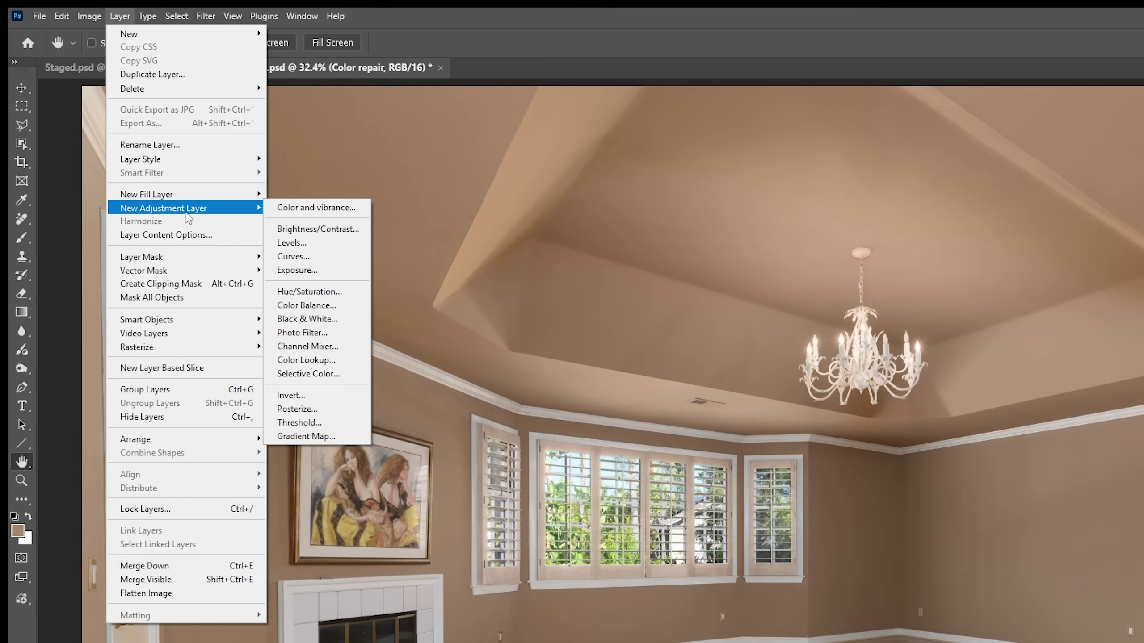
pyautogui.click(308, 213)
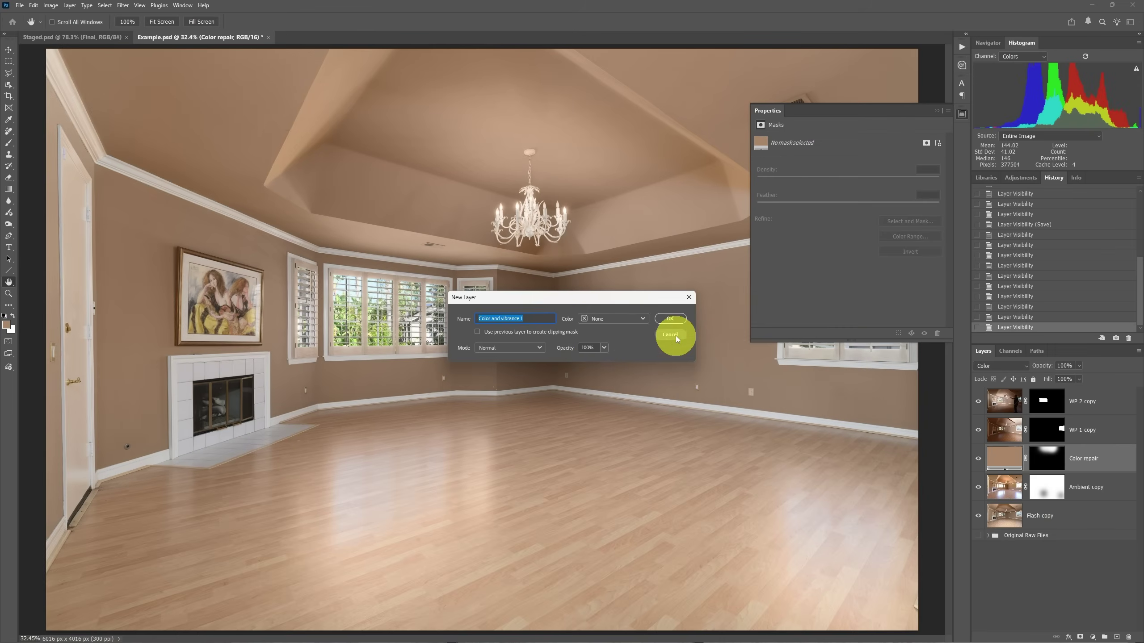
pyautogui.click(672, 322)
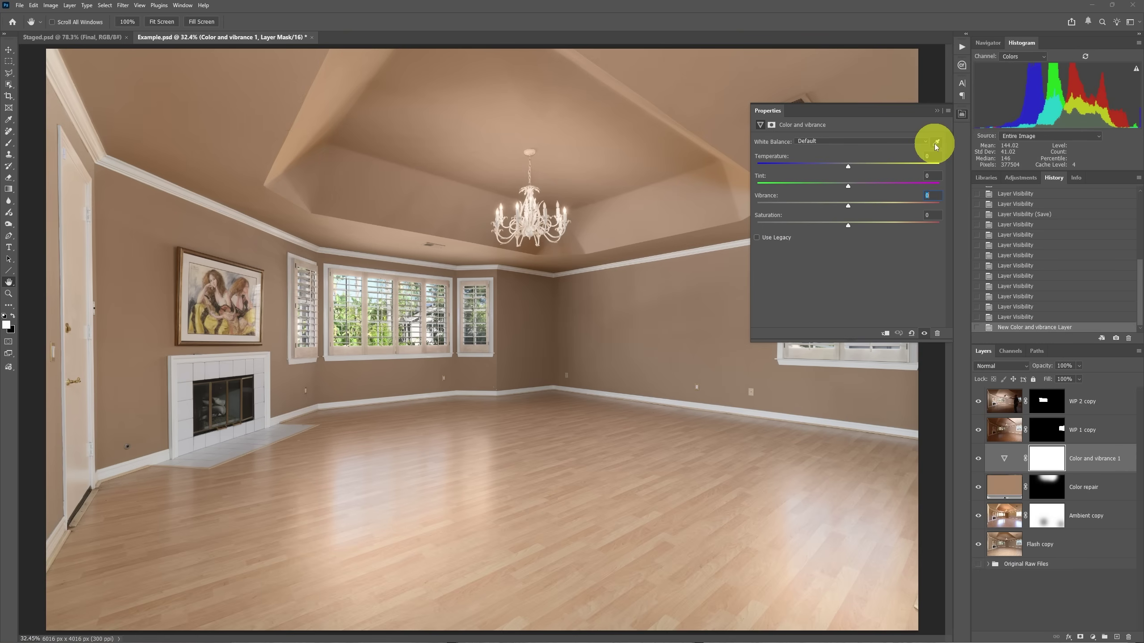
# Hide Color and vibrance 1, WP 1 copy and WP 2 copy, then select the Color repair layer.
pyautogui.click(935, 110)
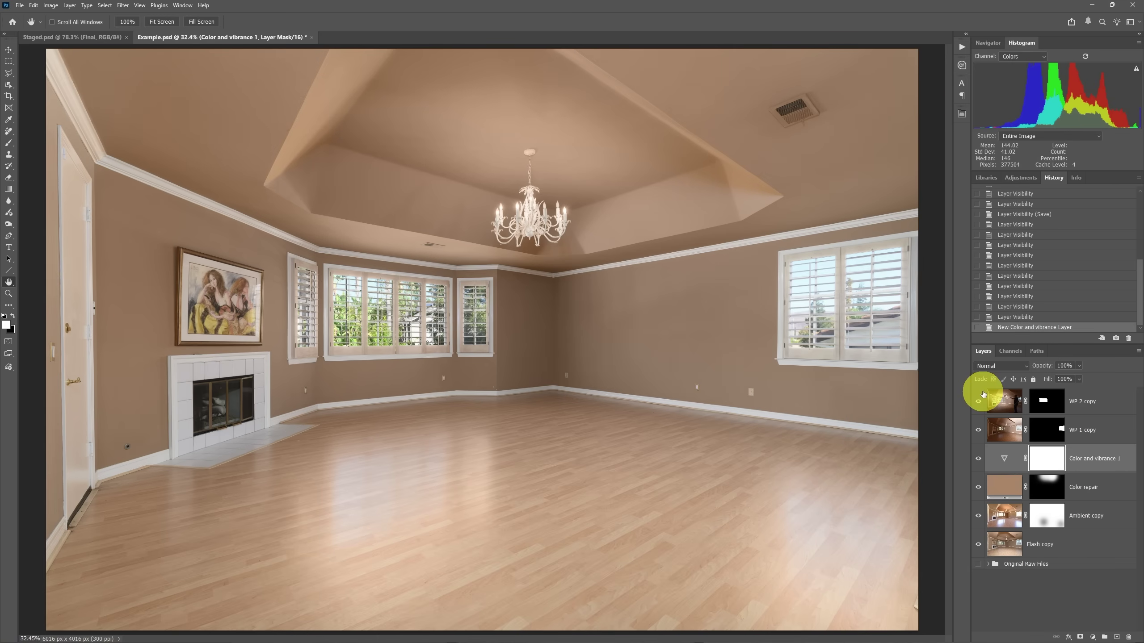
pyautogui.click(979, 457)
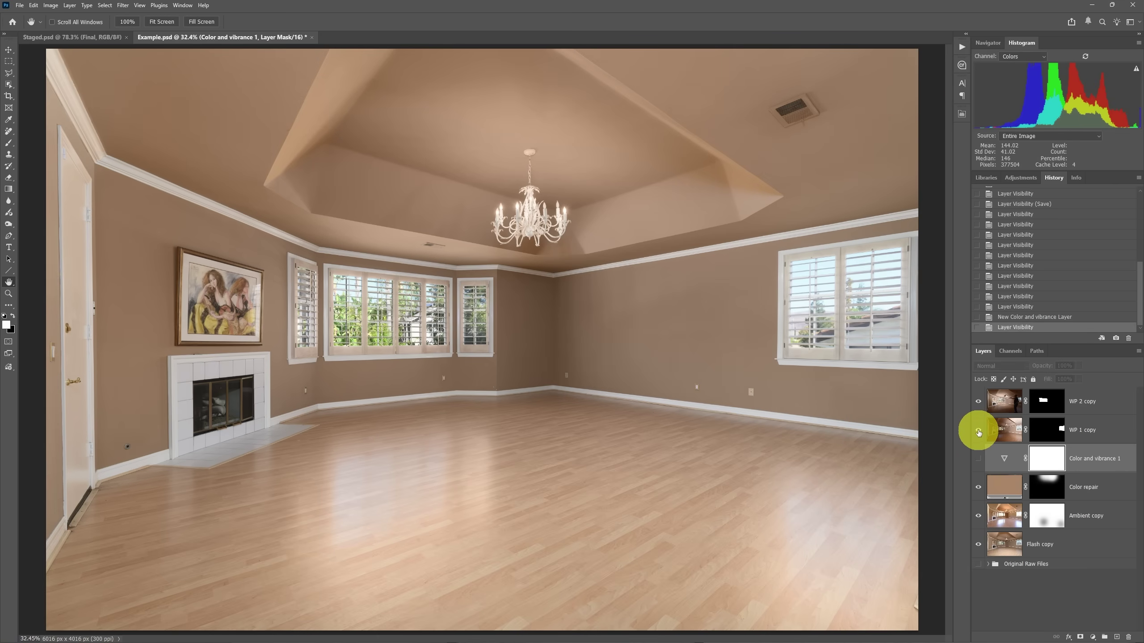
pyautogui.click(978, 428)
pyautogui.click(978, 402)
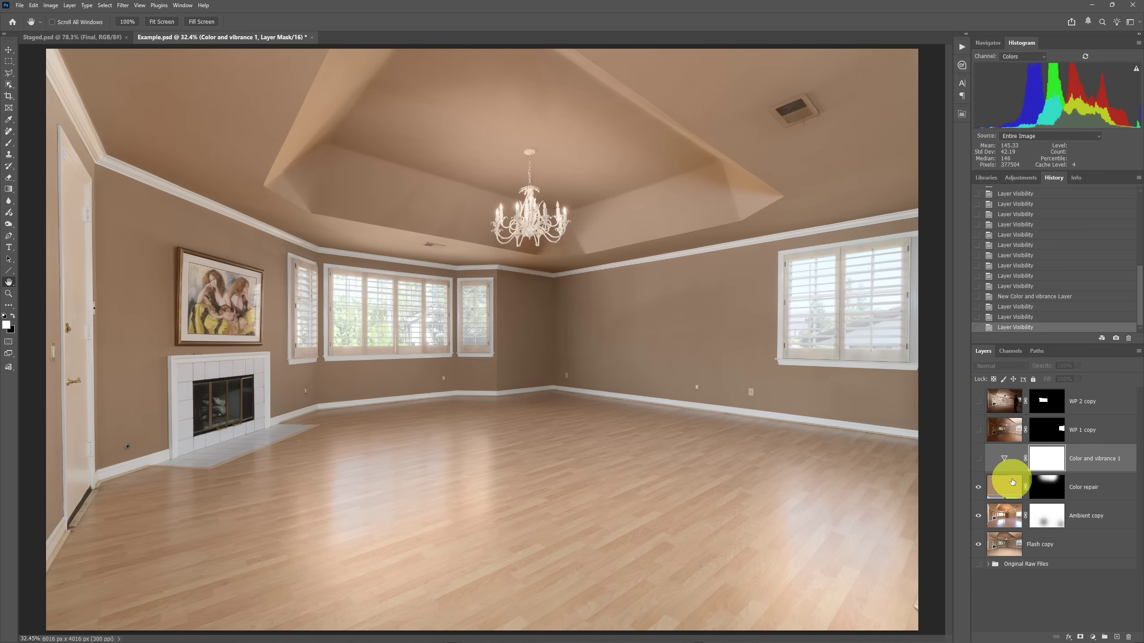
pyautogui.click(1001, 489)
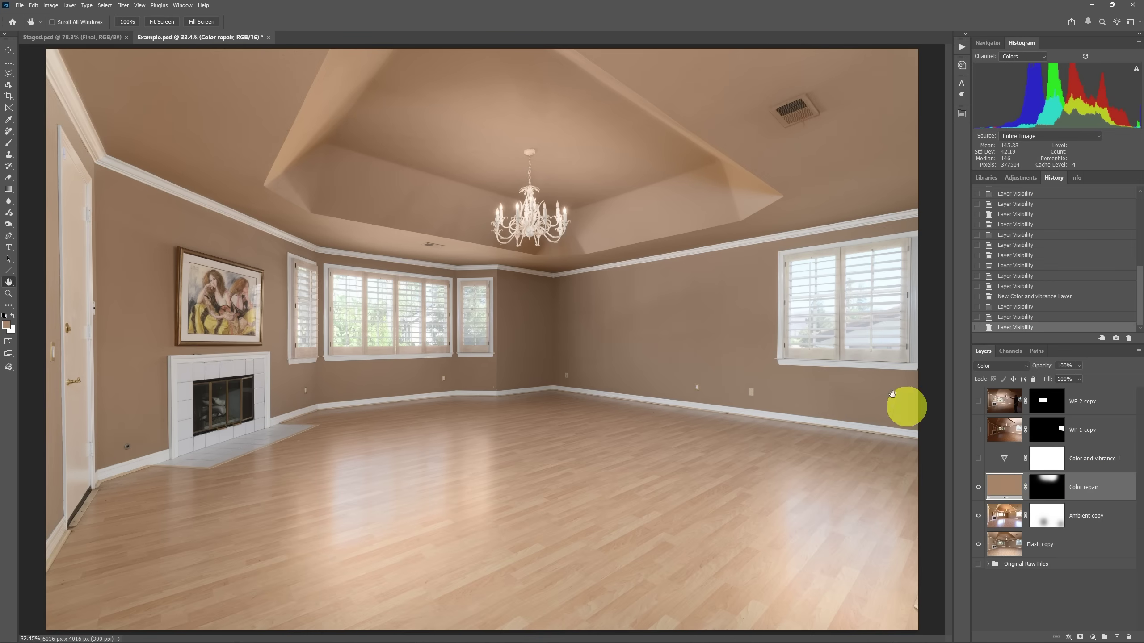
# Stamp the visible layers into a new Layer 1 above Color repair and enlarge the Layers panel.
pyautogui.hotkey('alt', 'BackSpace')
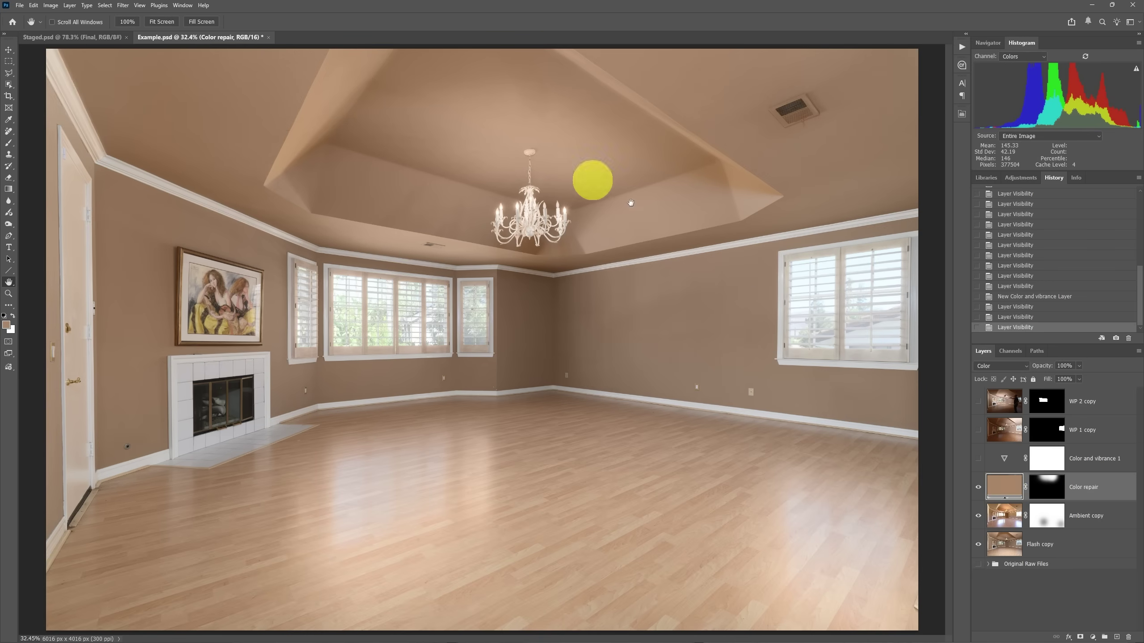
pyautogui.click(1008, 487)
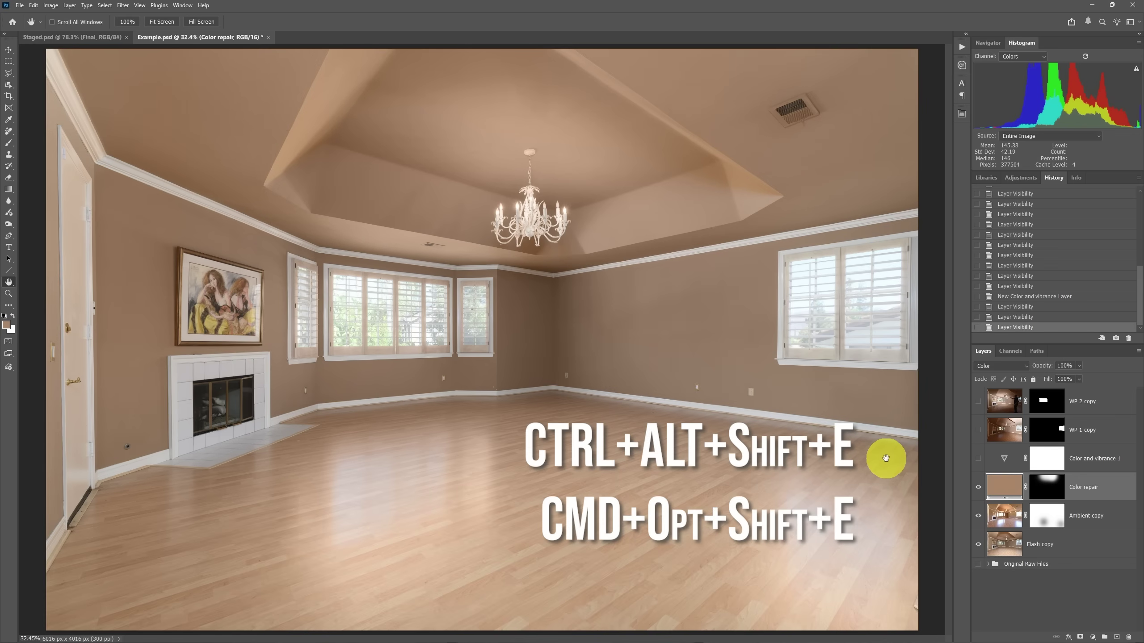
pyautogui.hotkey('ctrl', 'alt', 'shift', 'e')
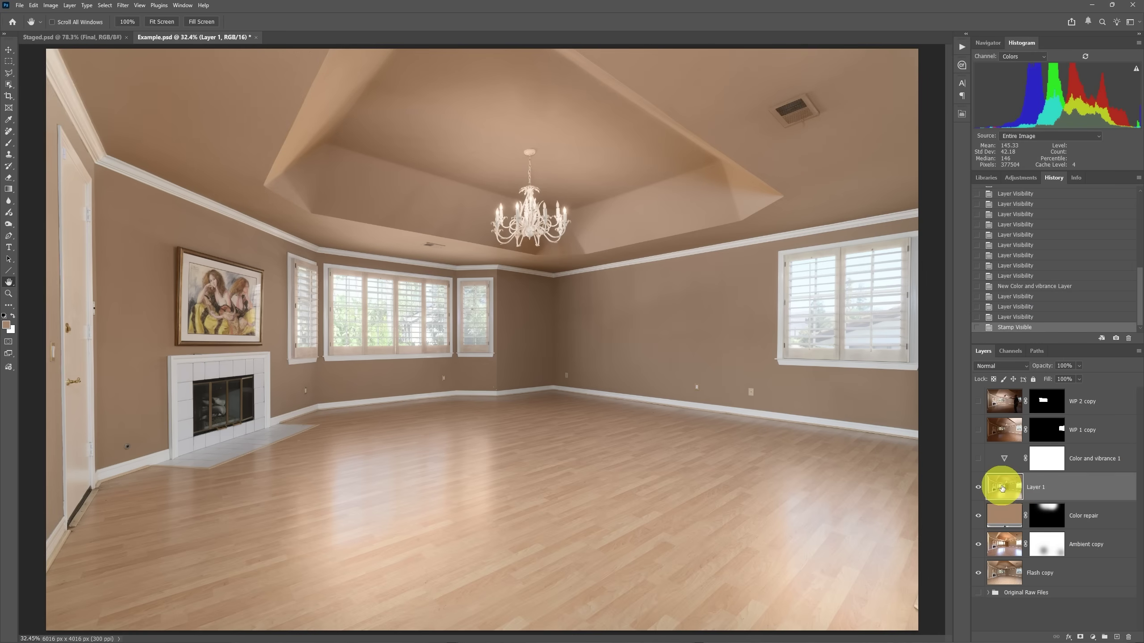
pyautogui.moveTo(1060, 345); pyautogui.dragTo(1057, 289)
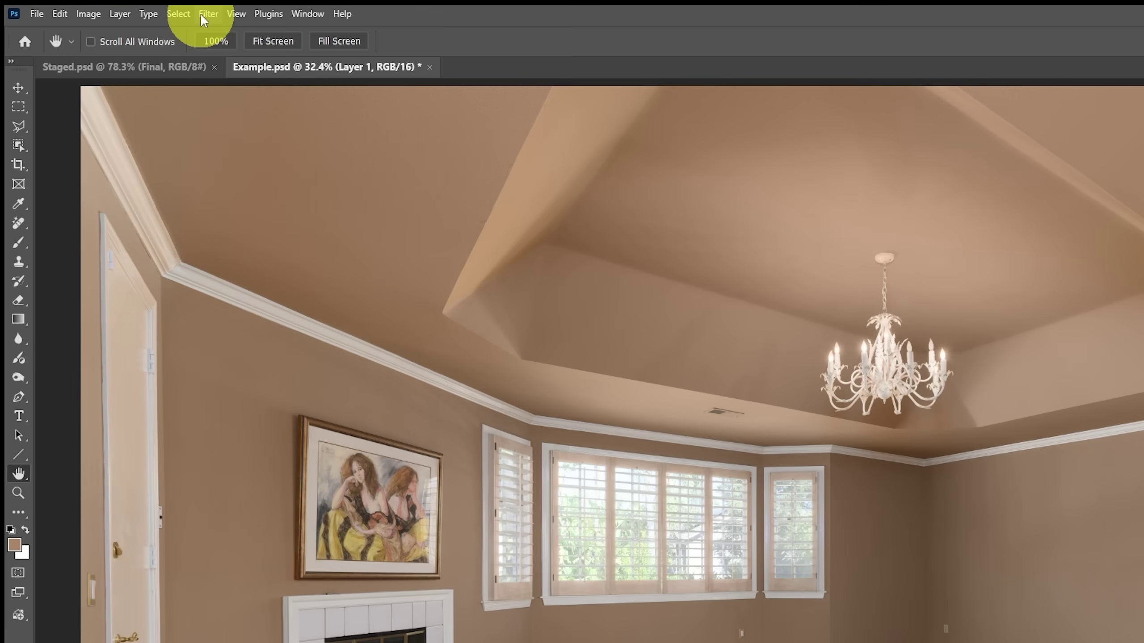
# Apply Filter > Blur > Average to Layer 1, then make Color and vibrance 1 visible again.
pyautogui.click(201, 14)
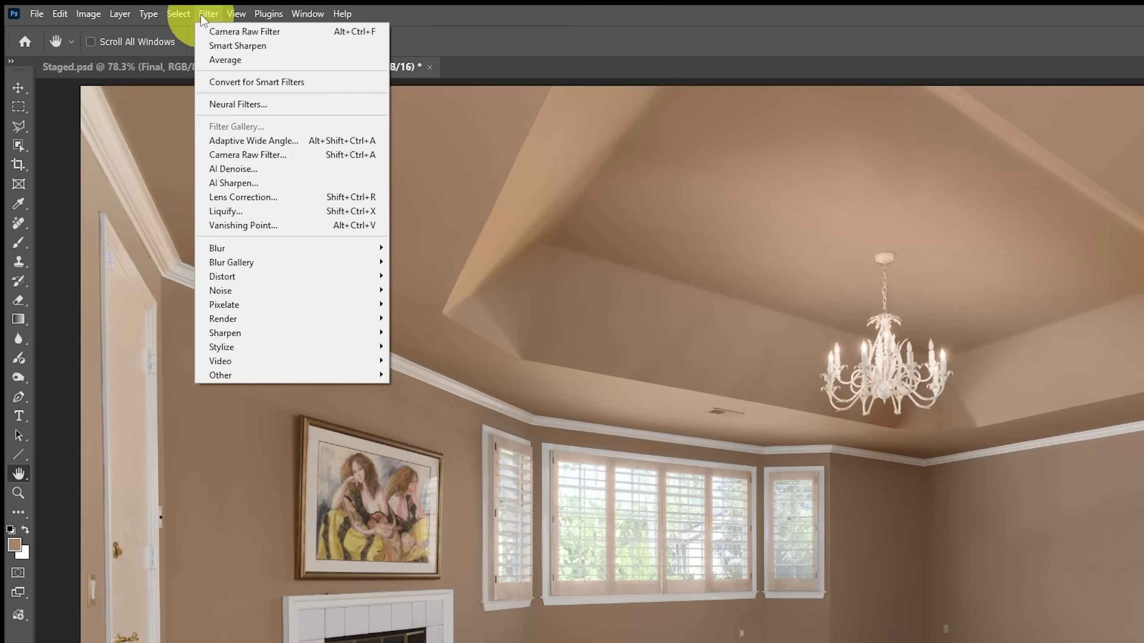
pyautogui.click(291, 248)
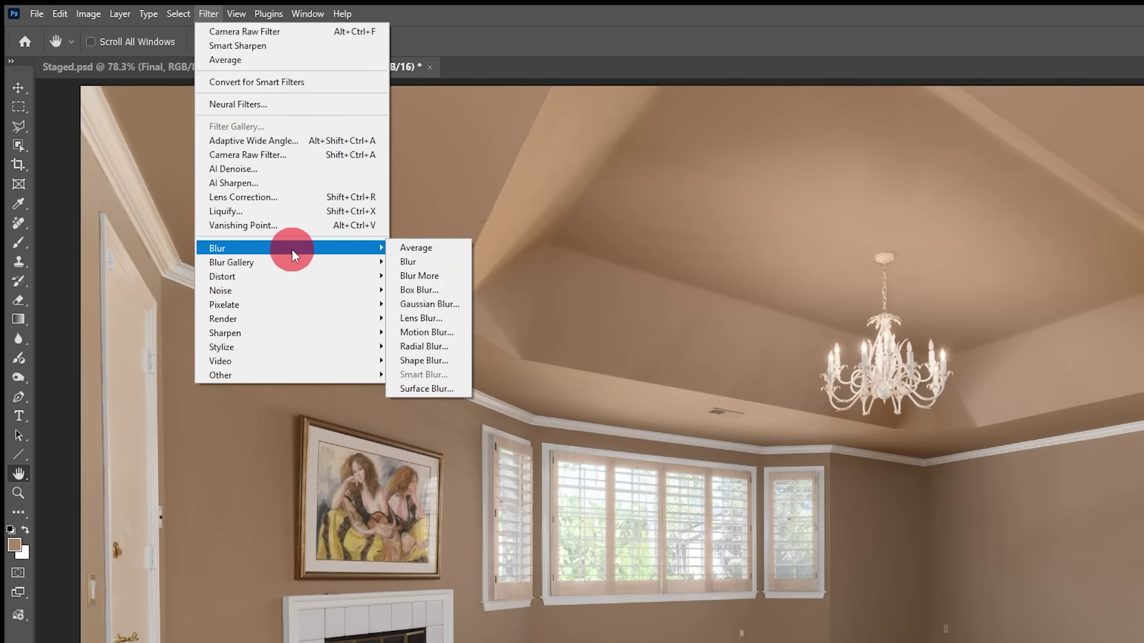
pyautogui.click(401, 249)
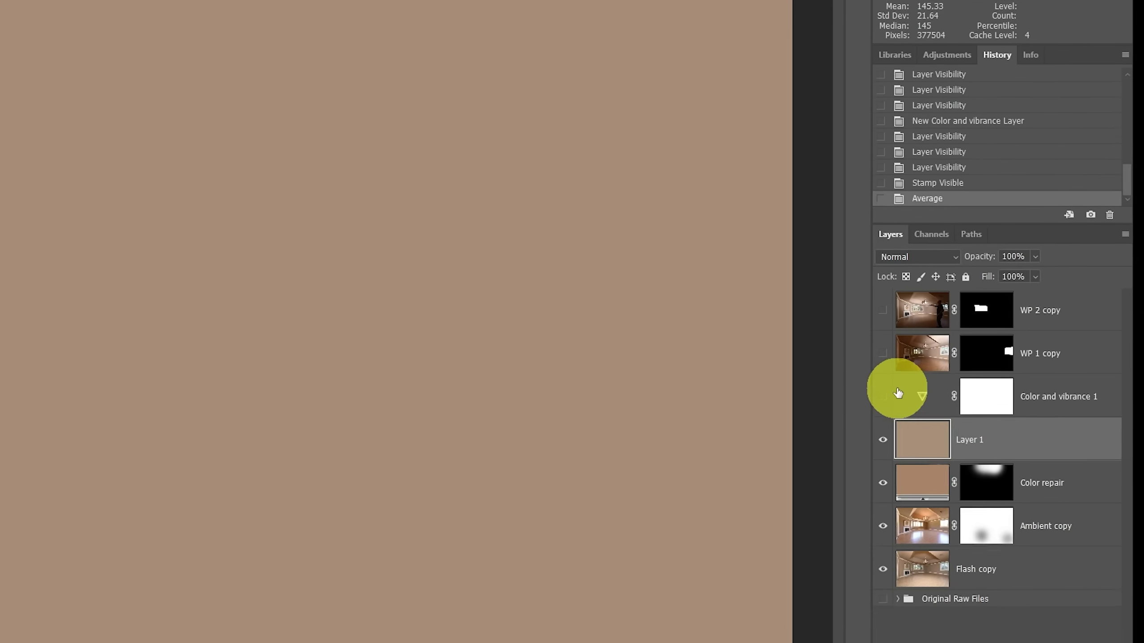
pyautogui.click(881, 395)
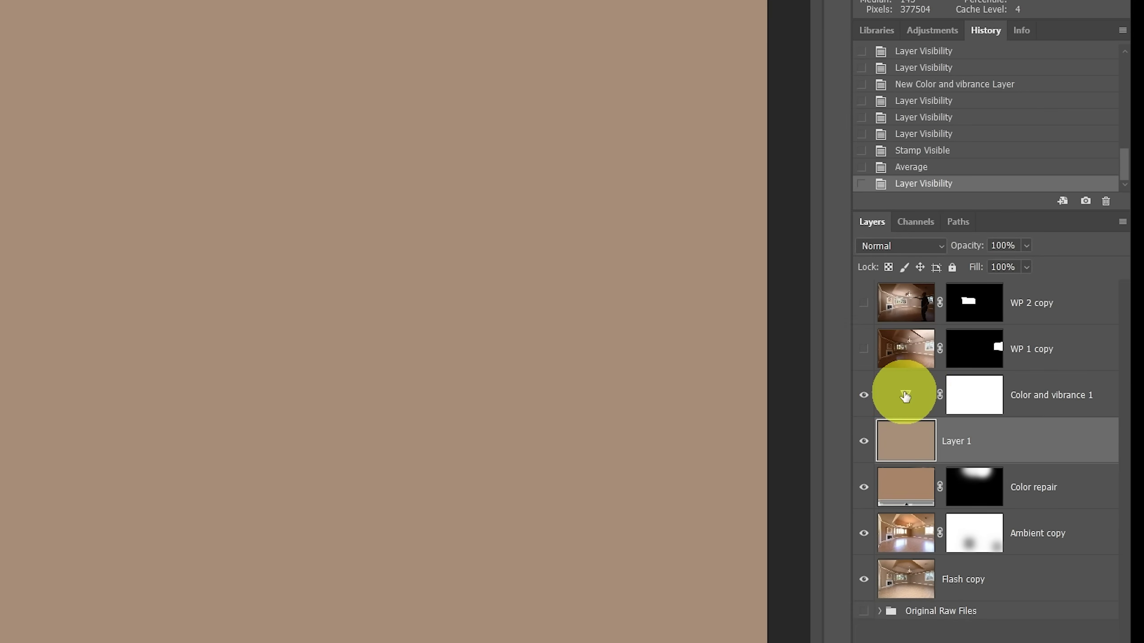
# Sample the flat tan with the White Balance eyedropper, giving Custom Temperature -27, Tint -12.
pyautogui.doubleClick(941, 395)
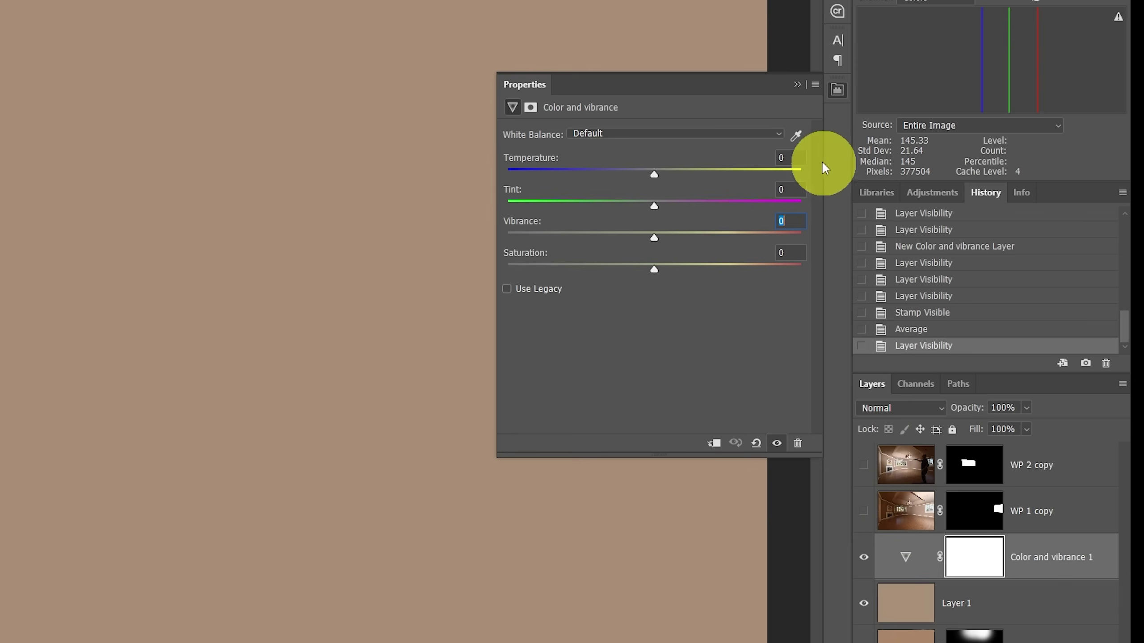
pyautogui.click(795, 137)
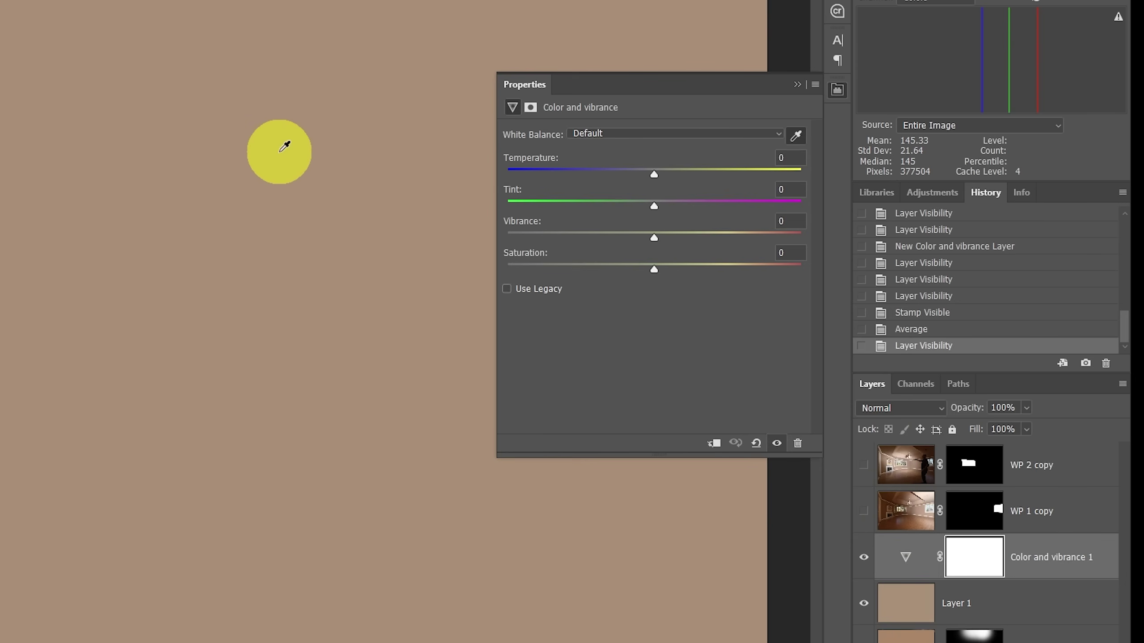
pyautogui.click(284, 146)
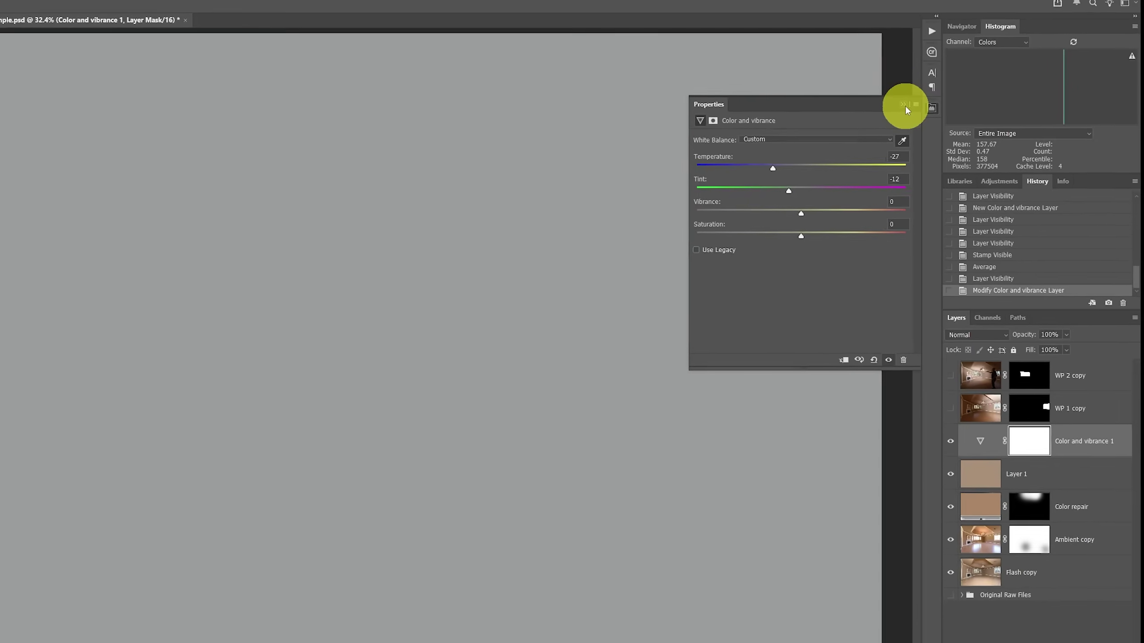
pyautogui.click(905, 105)
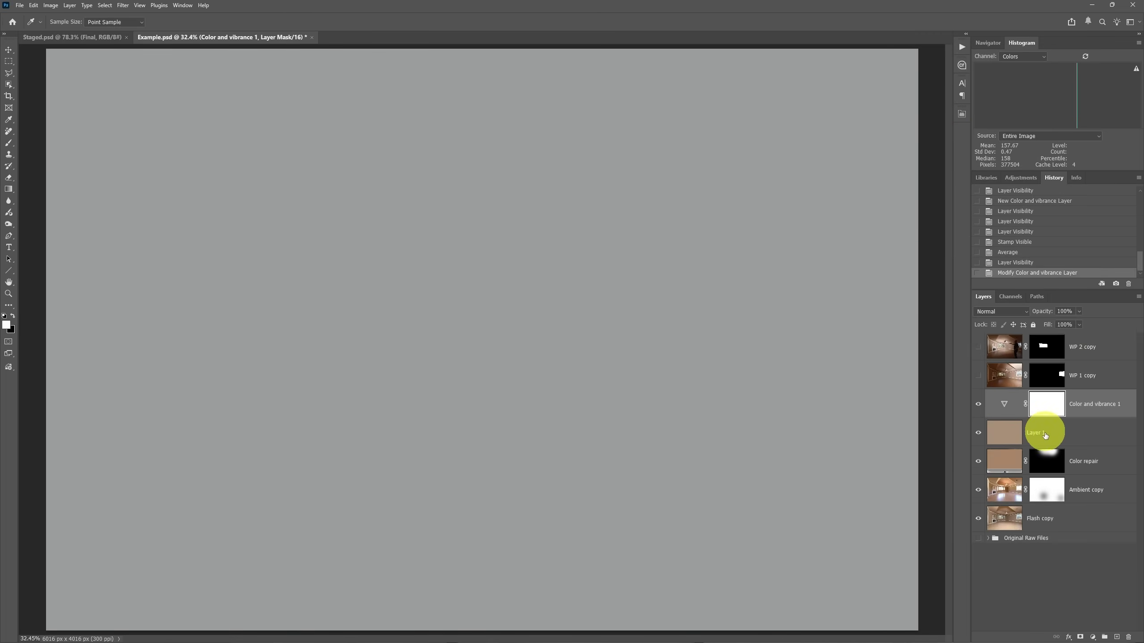
# Hide Layer 1 and set the Color and vibrance 1 opacity to 71%.
pyautogui.click(978, 434)
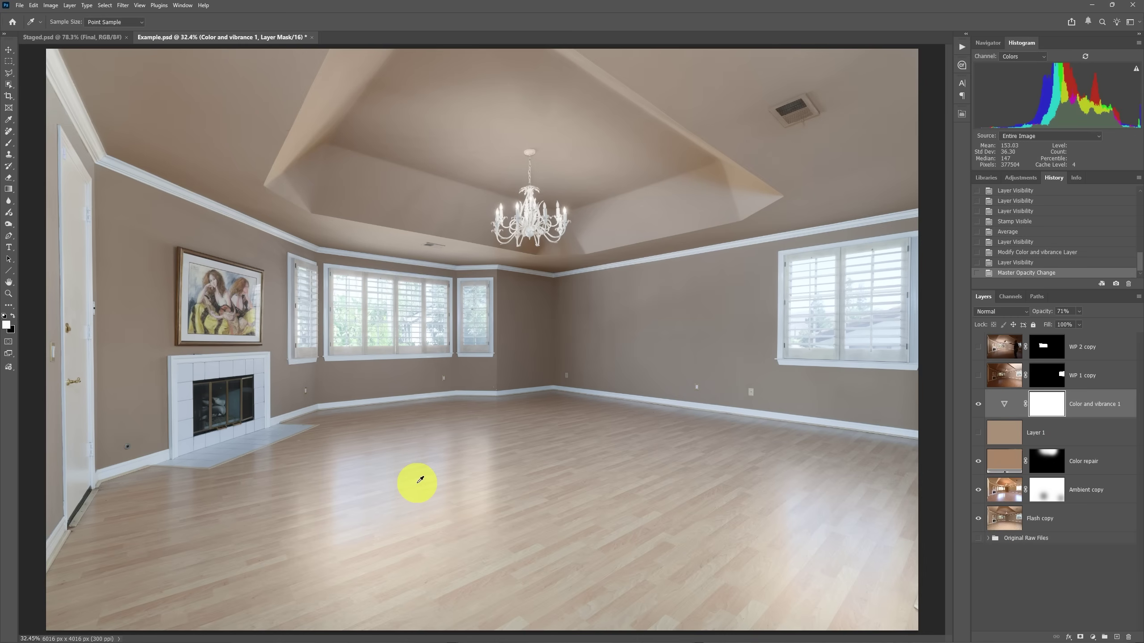
pyautogui.press('w')
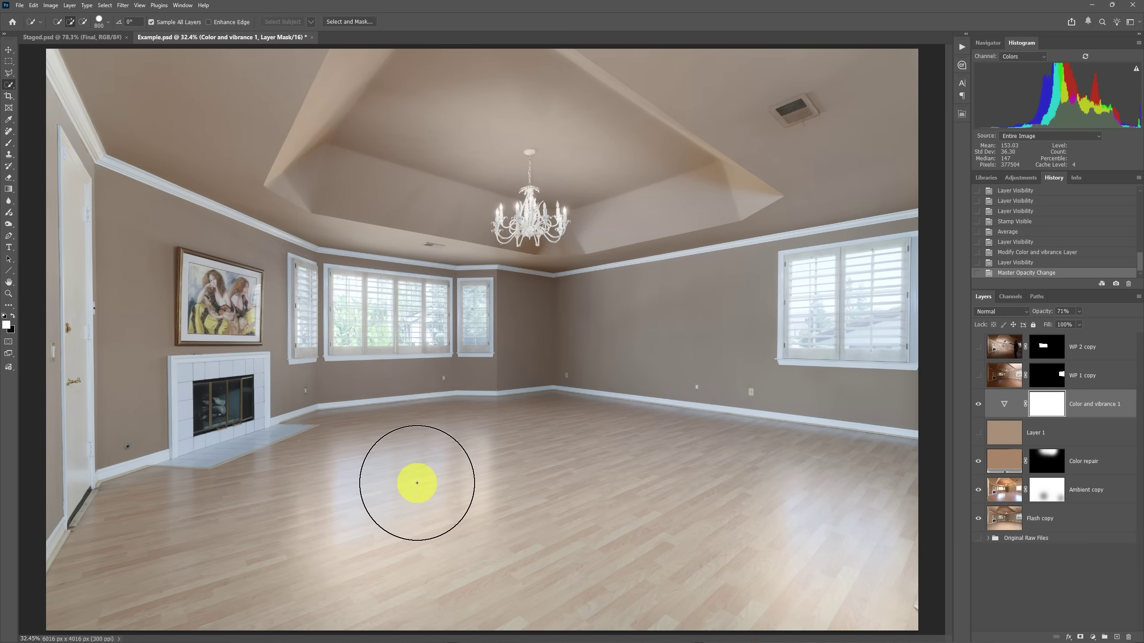
# Quick-select the floor, then delete and undo so the correction mask stays unchanged.
pyautogui.click(289, 526)
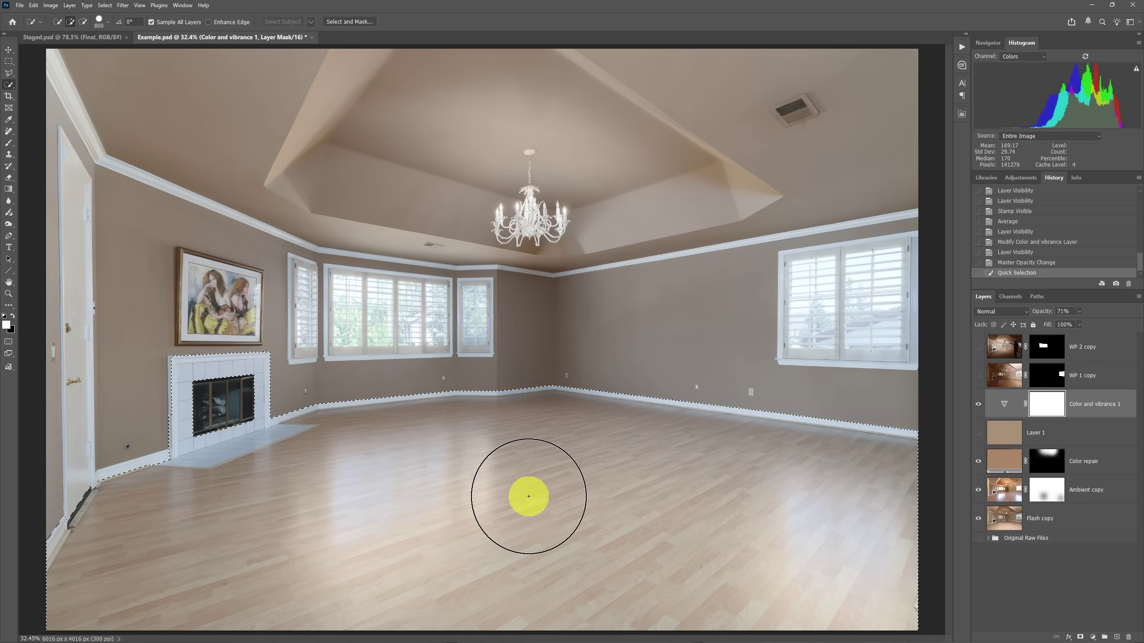
pyautogui.press('Delete')
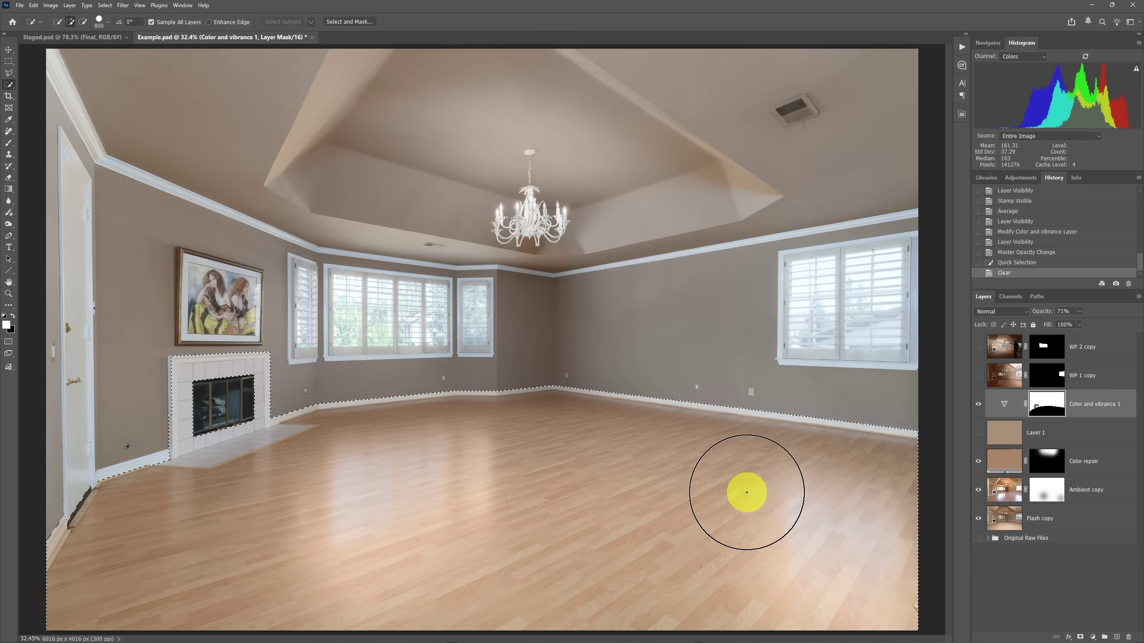
pyautogui.hotkey('ctrl', 'z')
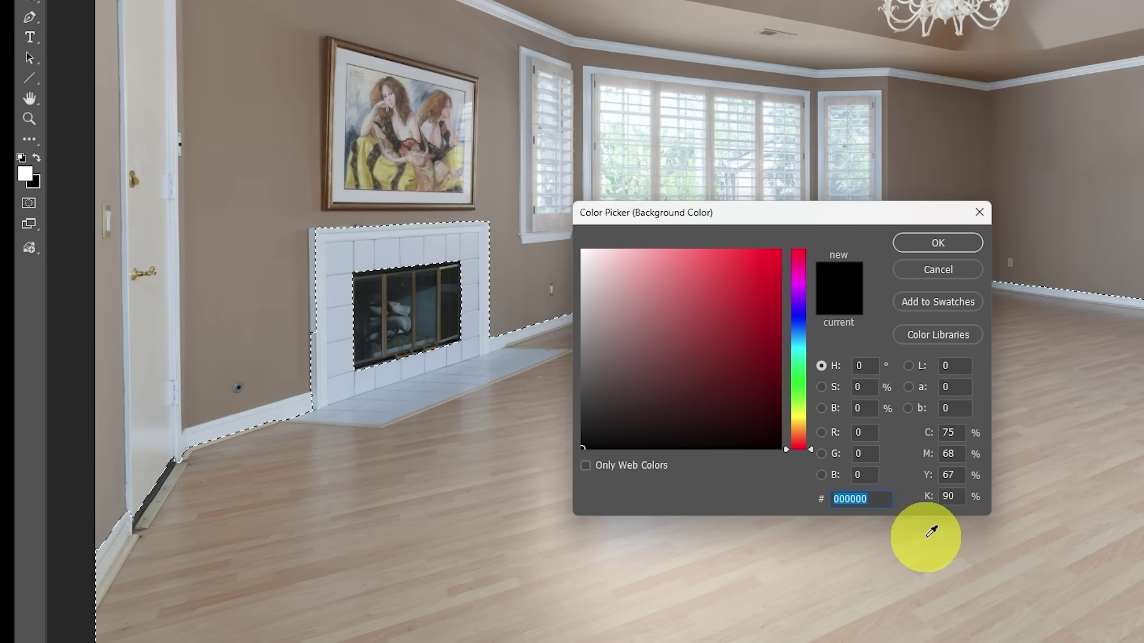
# Enter hex 808080 as the background colour in the Color Picker.
pyautogui.write('8080')
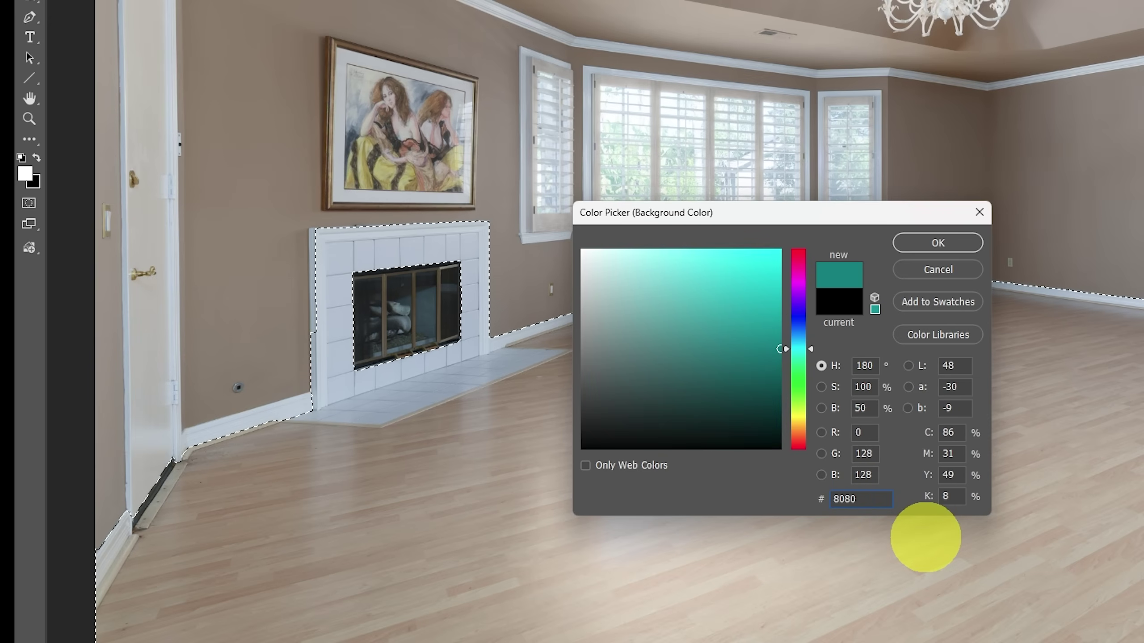
pyautogui.write('80')
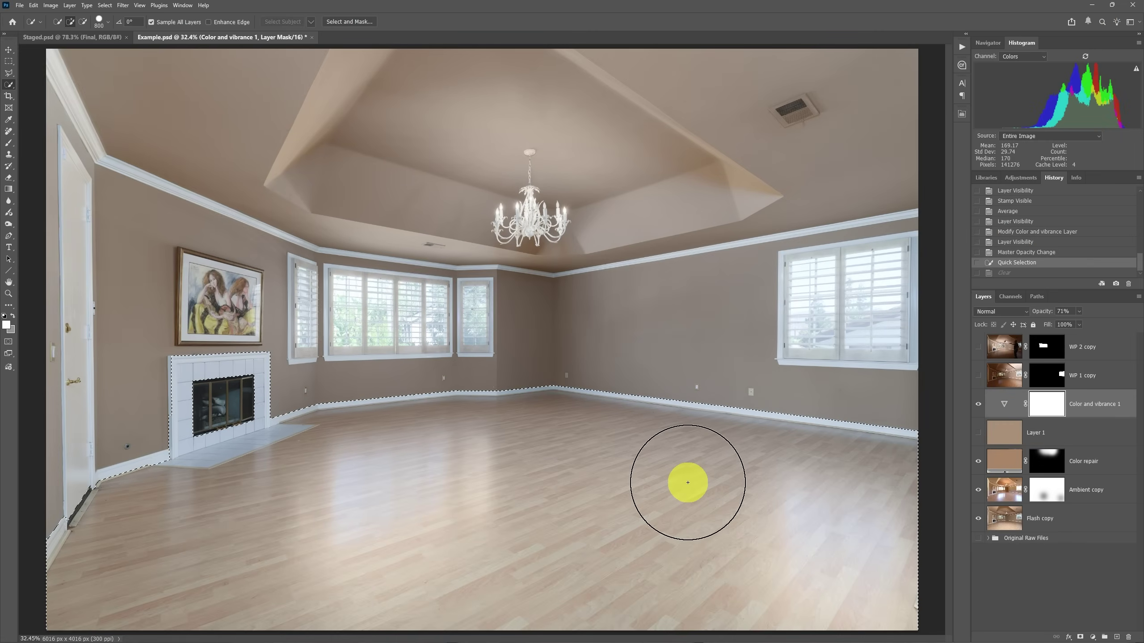
# Restore the grey 808080 floor fill in the mask, reset default colours, deselect, and show WP 1 copy.
pyautogui.hotkey('ctrl', 'shift', 'z')
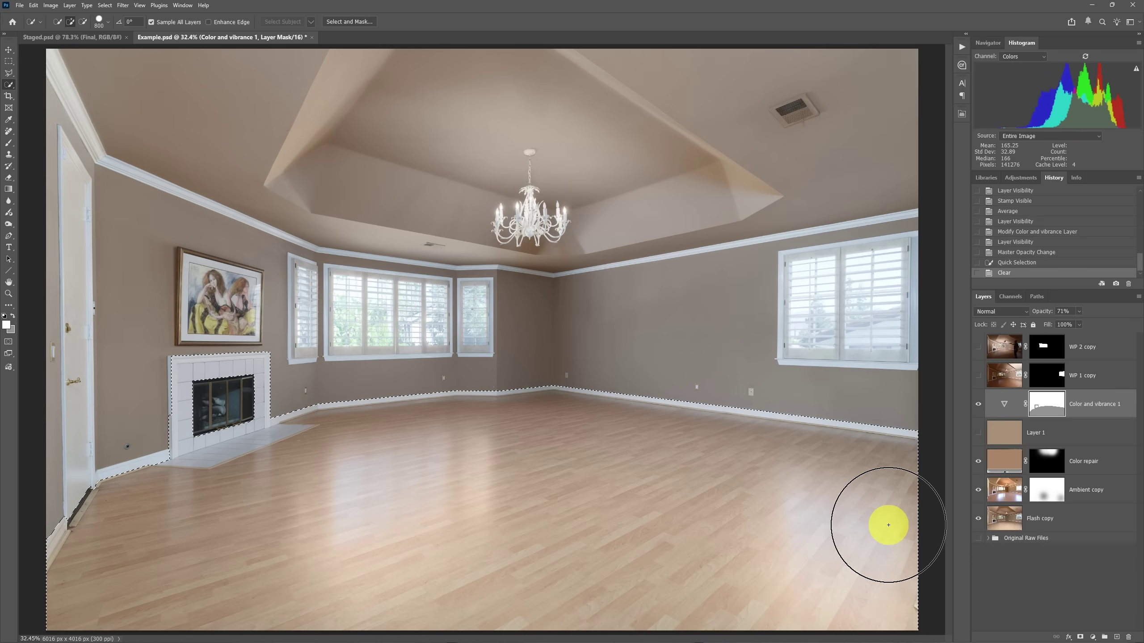
pyautogui.press('d')
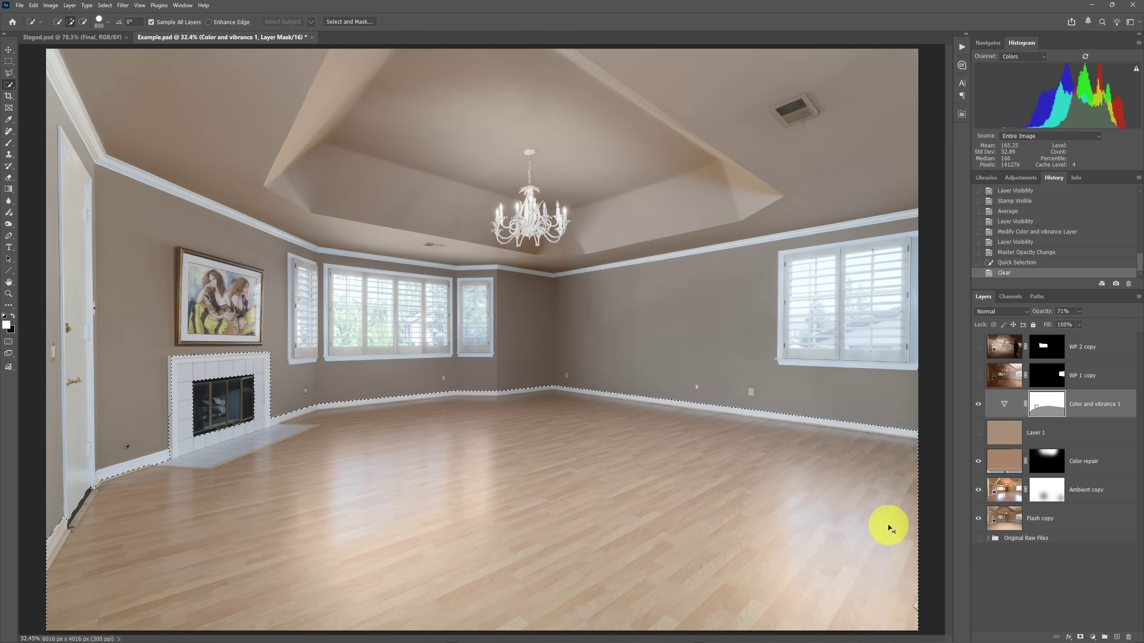
pyautogui.hotkey('ctrl', 'd')
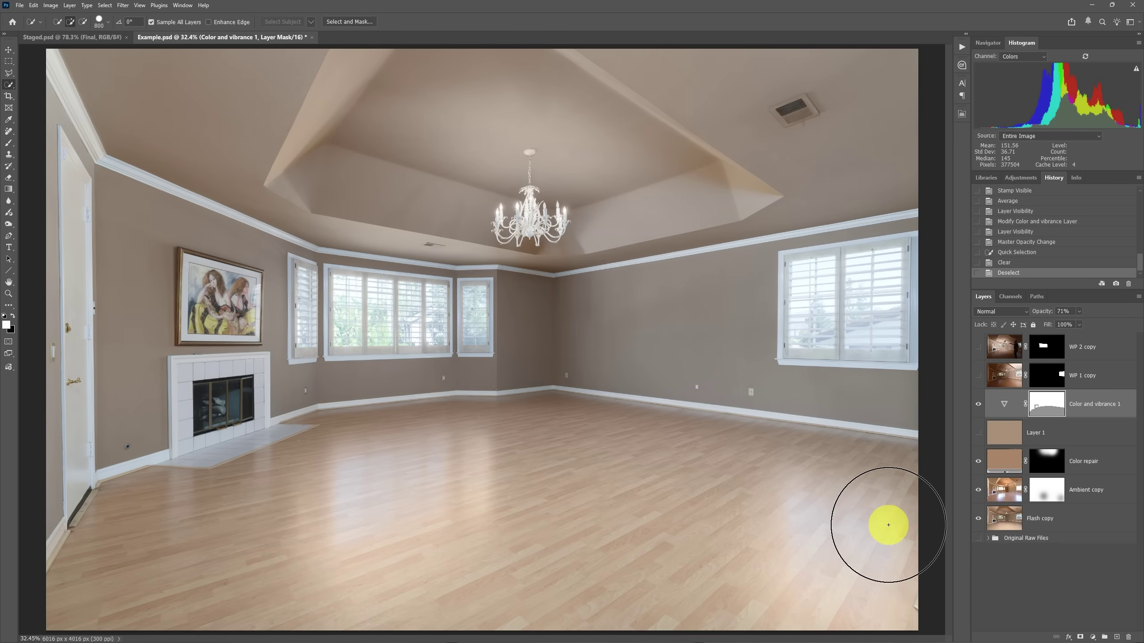
pyautogui.click(977, 375)
# Show the WP 2 copy layer, then toggle Color and vibrance 1 off and on to compare, leaving it on.
pyautogui.click(978, 346)
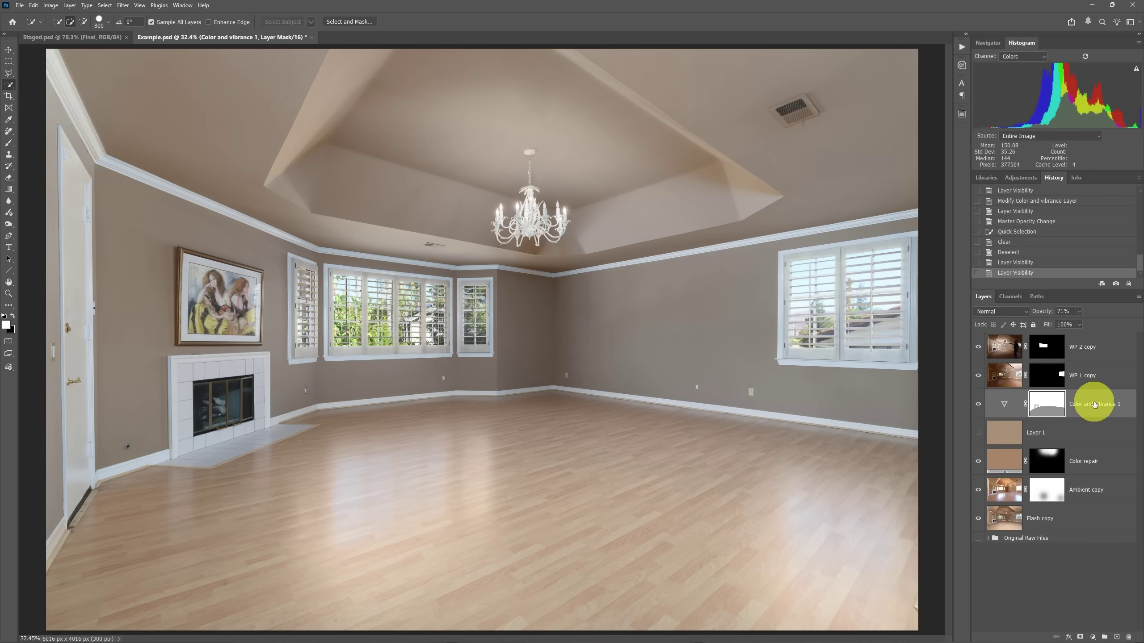
pyautogui.click(978, 406)
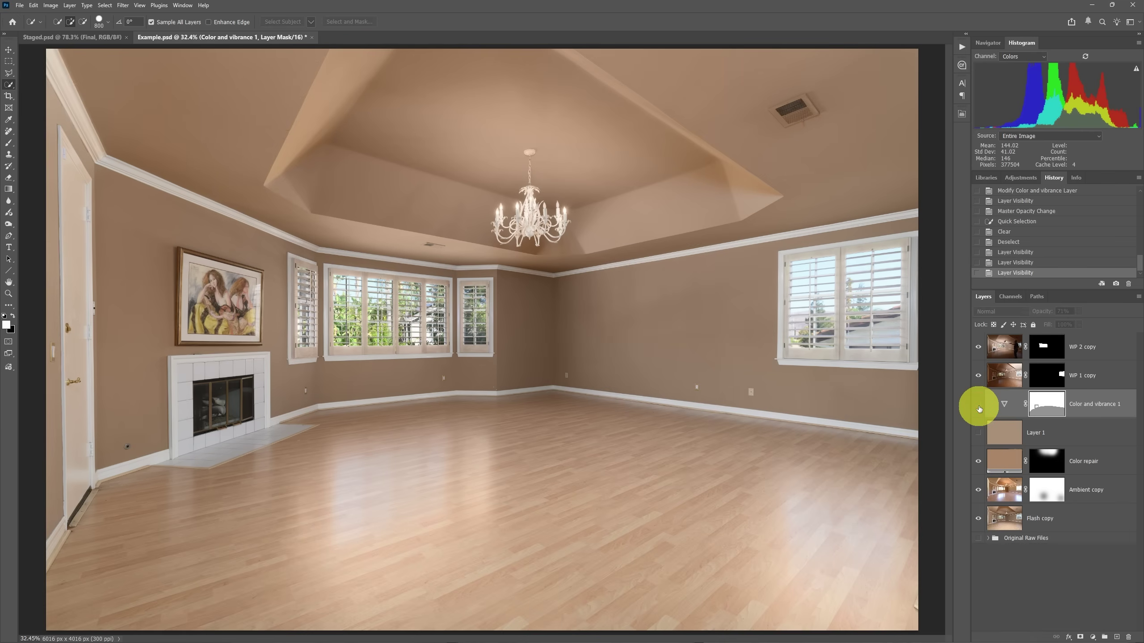
pyautogui.click(978, 405)
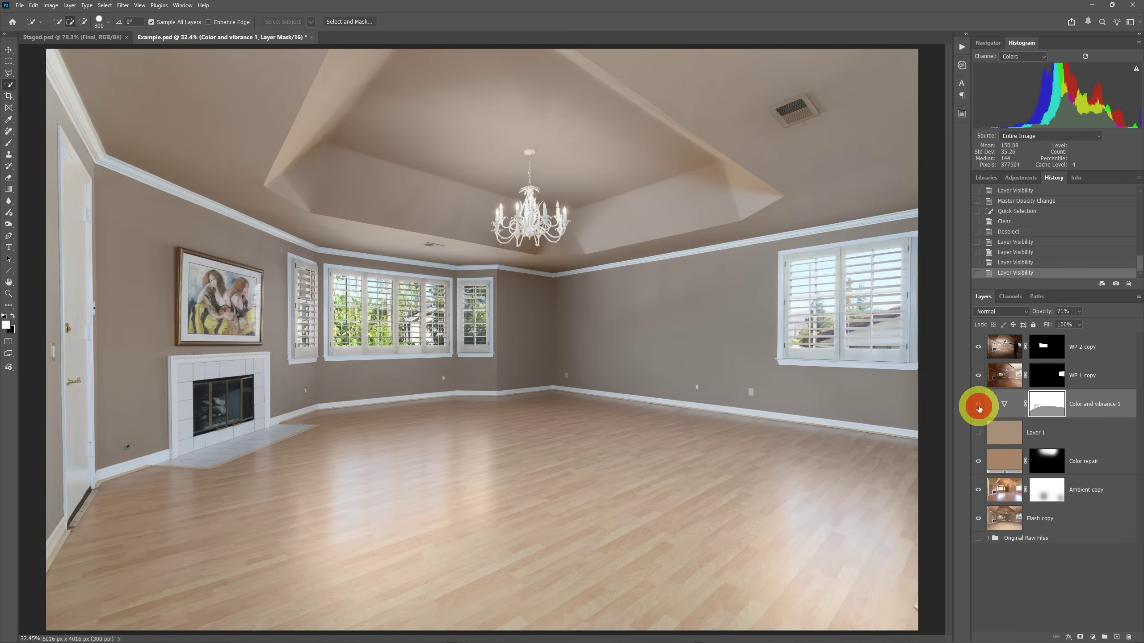
pyautogui.click(978, 406)
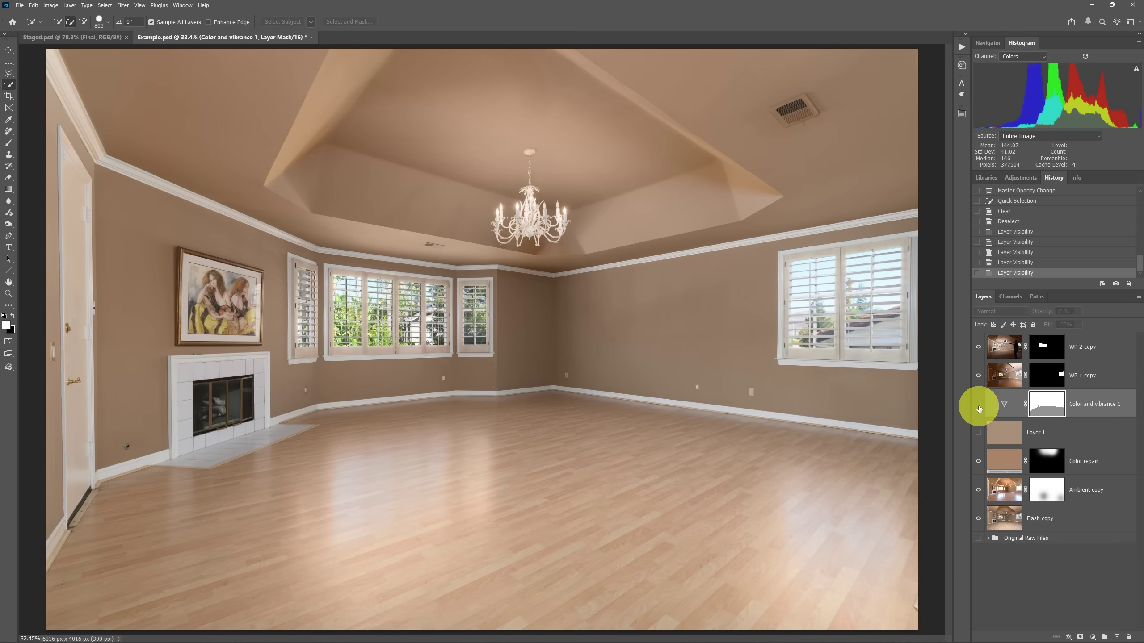
pyautogui.click(979, 408)
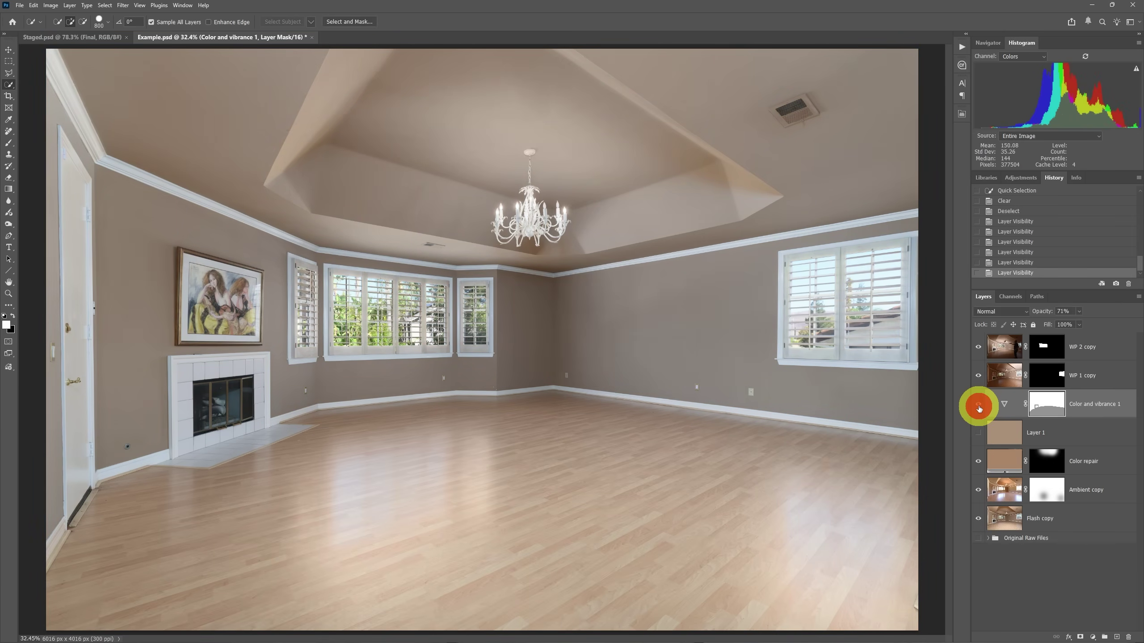
pyautogui.click(979, 408)
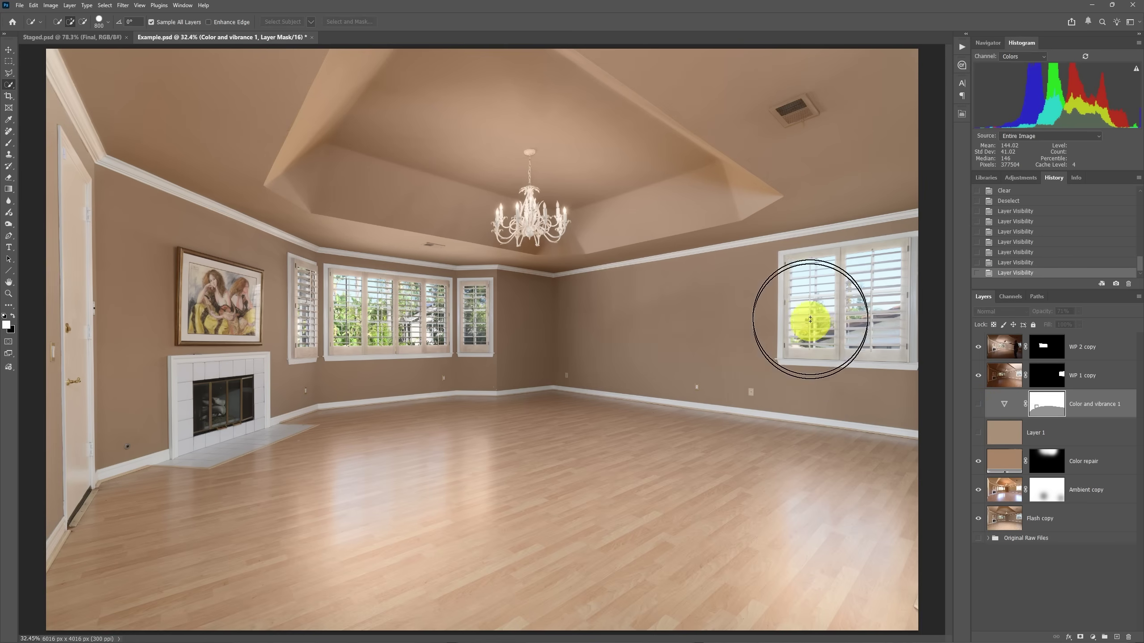
pyautogui.click(979, 406)
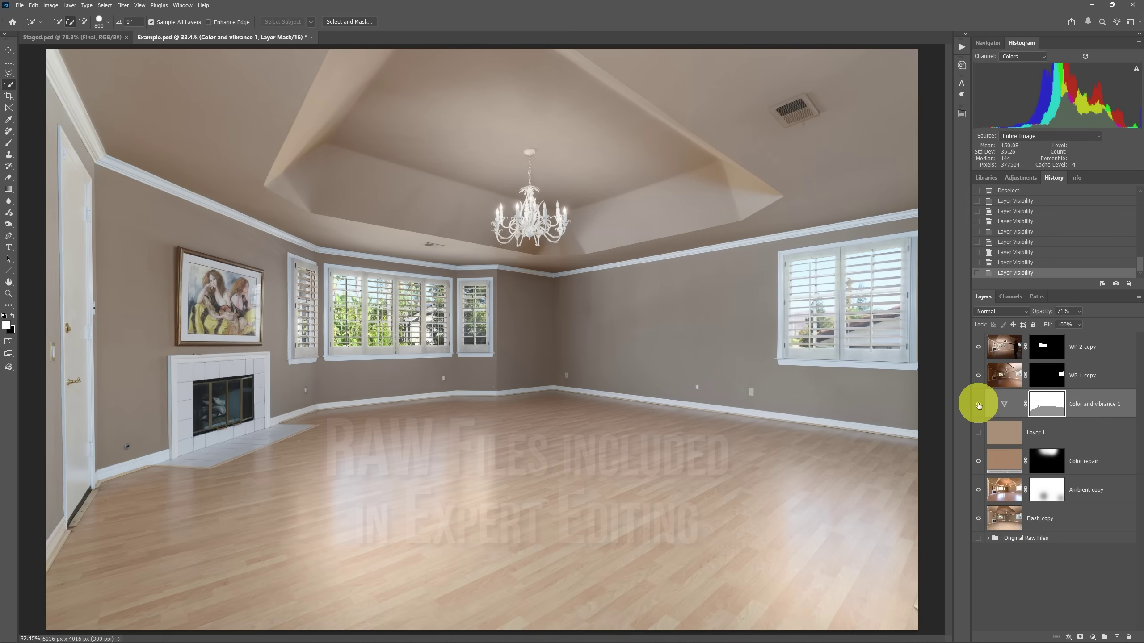
# Bring up Staged.psd, the furnished bedroom with the same neutral grey walls.
pyautogui.click(978, 404)
pyautogui.click(81, 37)
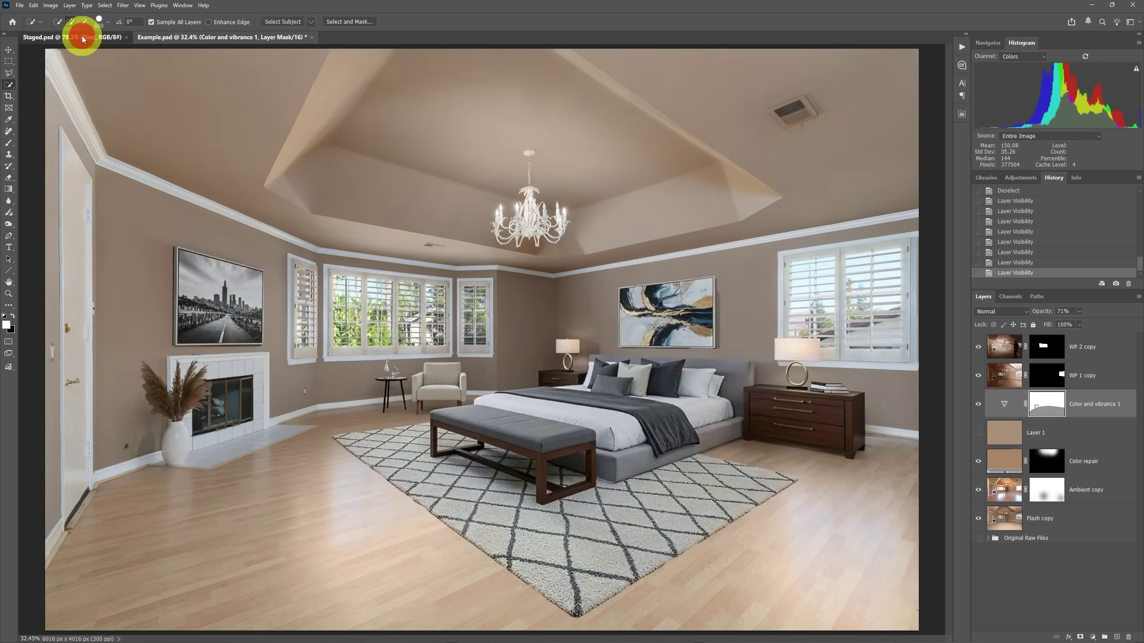